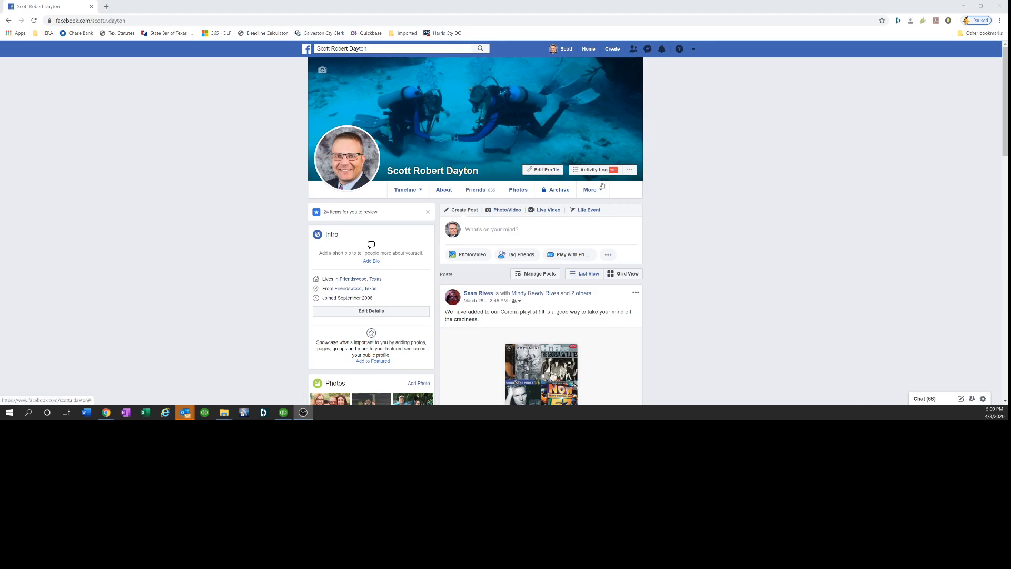
Start creating a new Community or Public Figure page
click(611, 50)
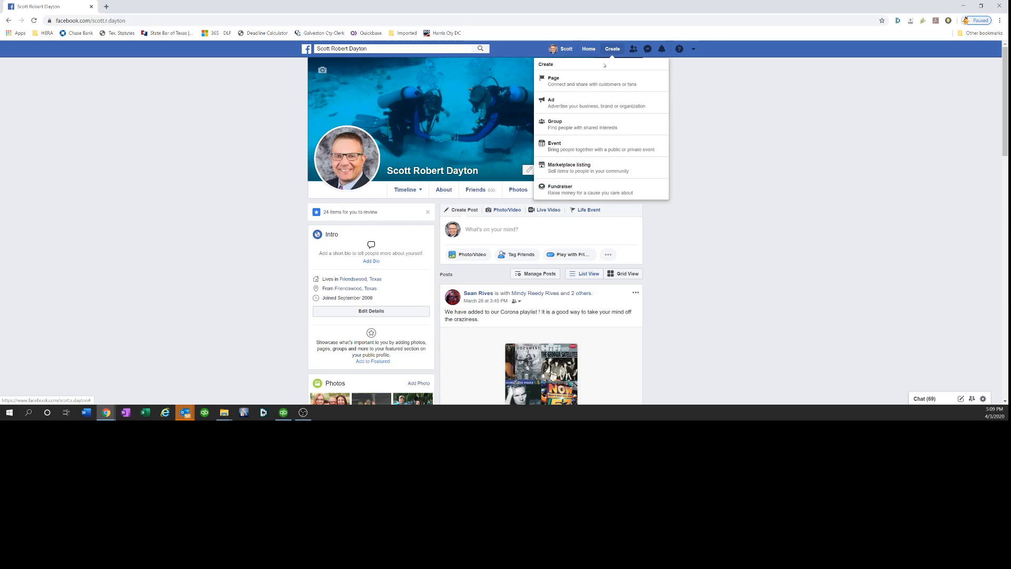
click(598, 80)
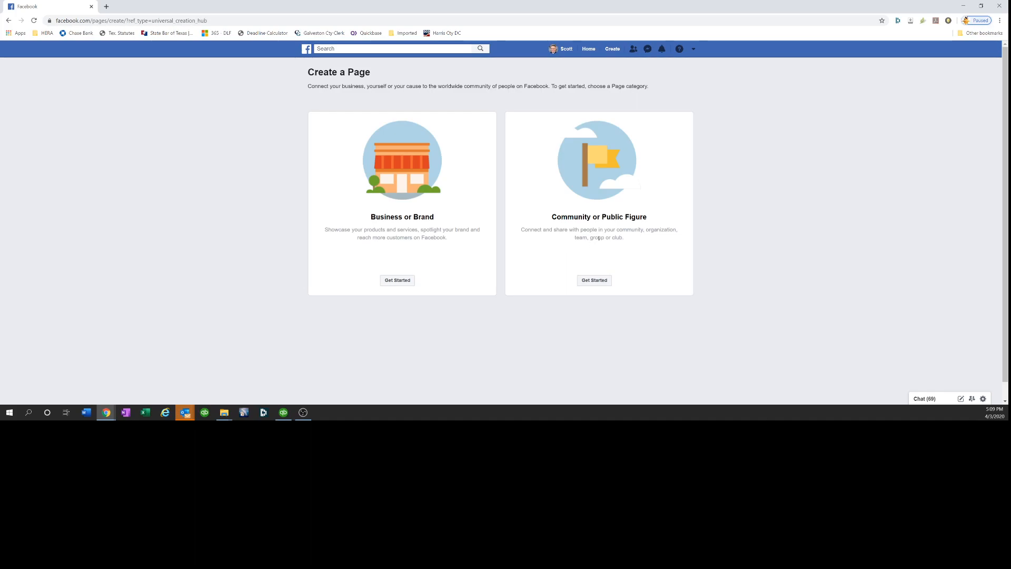
click(592, 283)
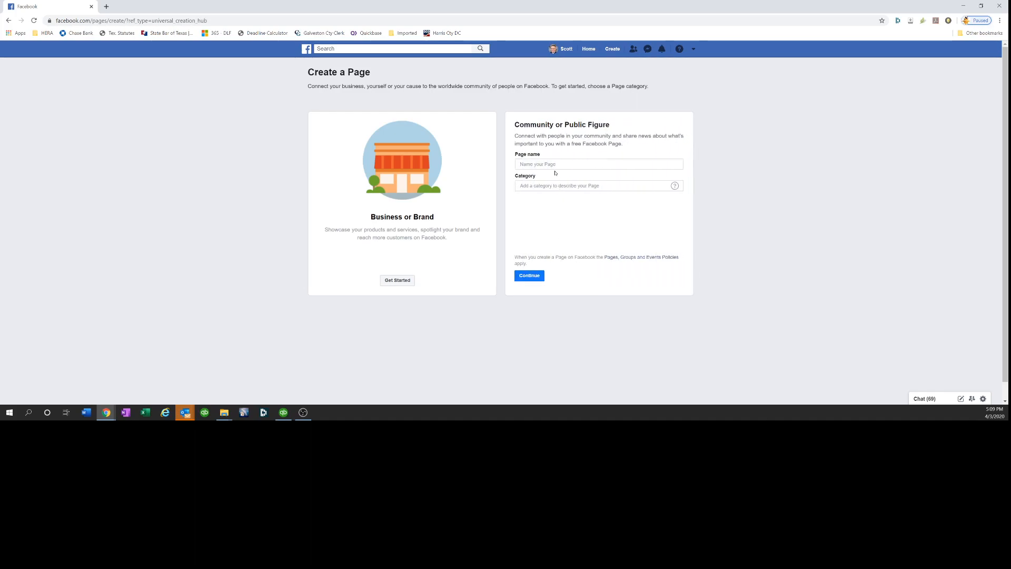
Name the page Fake Pack 123 and set its category to Not a Business
click(555, 165)
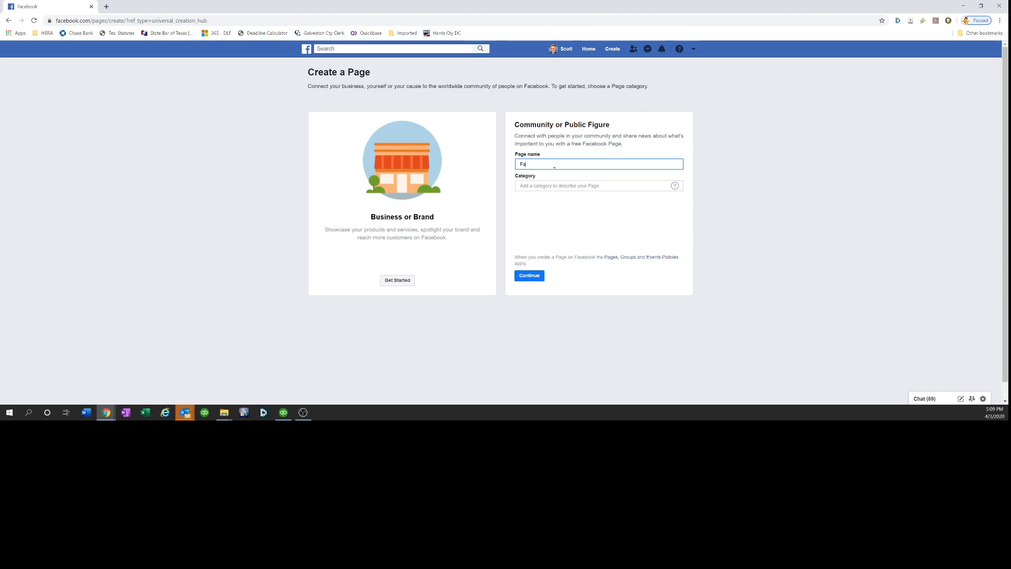
text(Fake Pack 123)
click(558, 185)
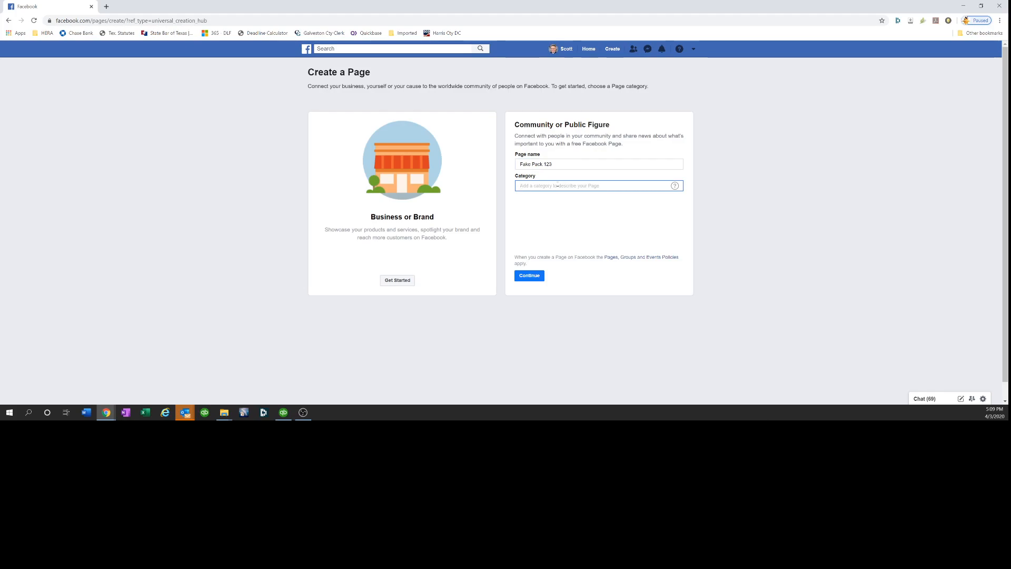
text(Cub)
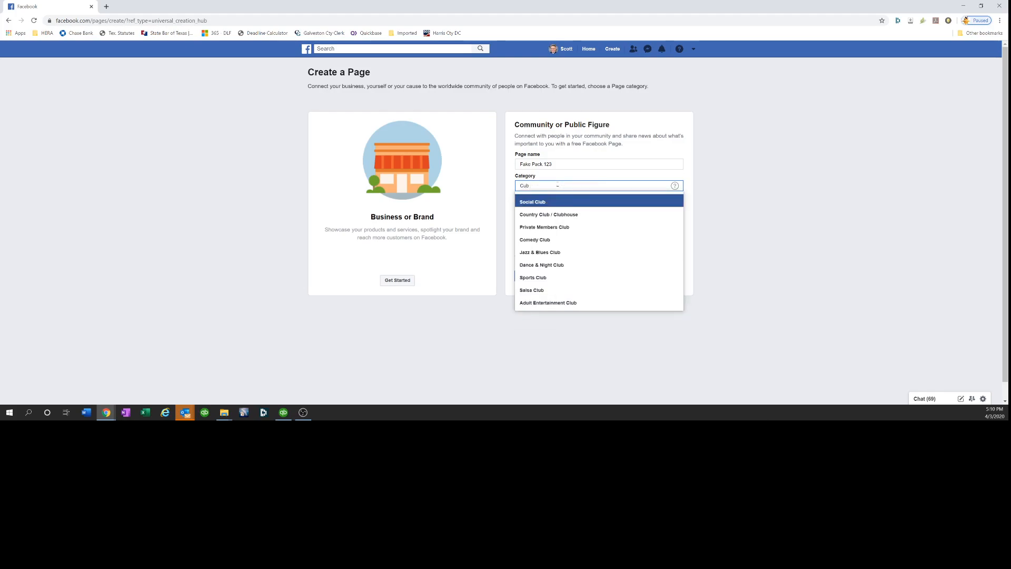
key(BackSpace)
key(BackSpace)
key(BackSpace)
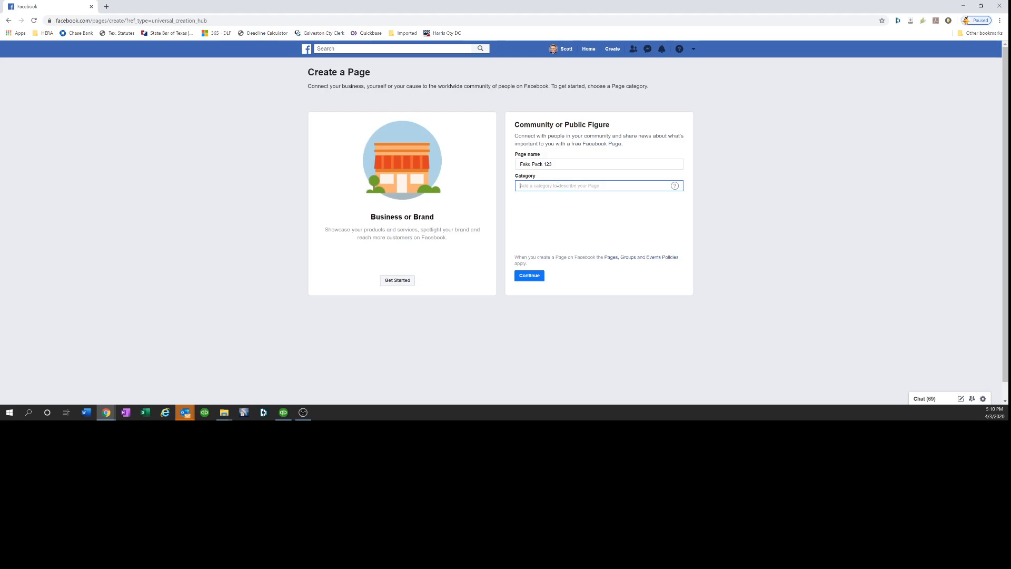
text(non)
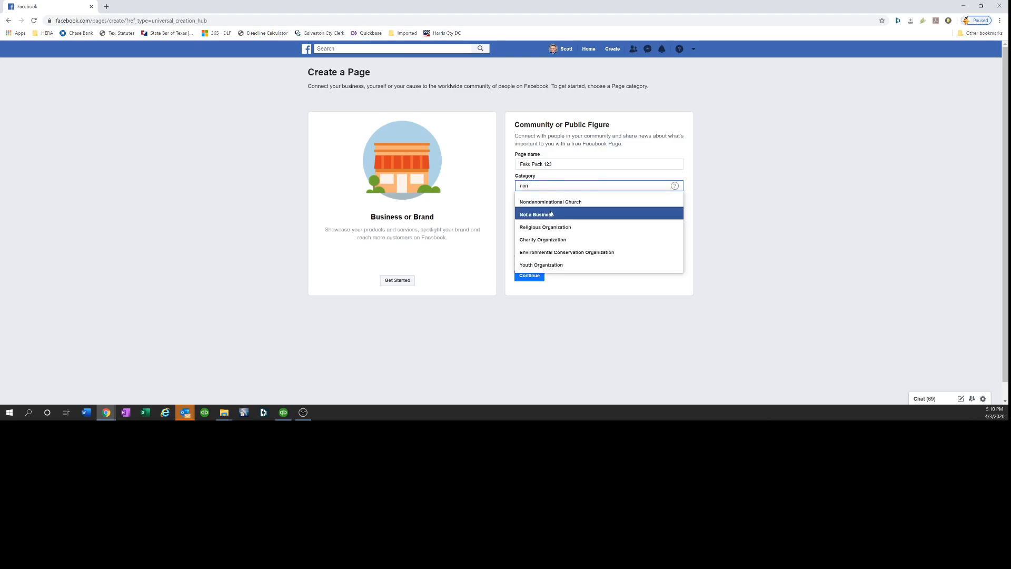
click(551, 214)
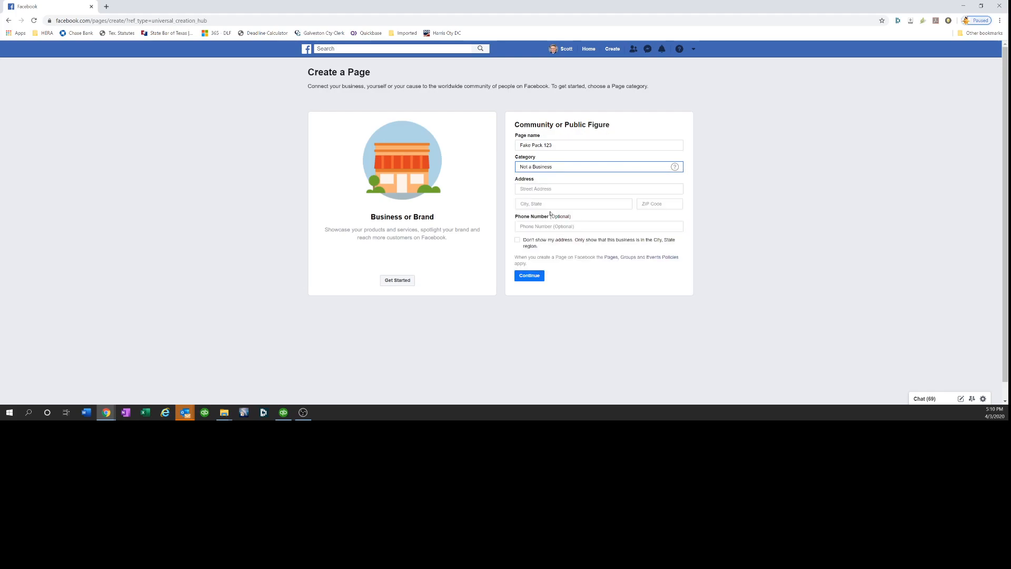
Fill in the page's street address, city and state, and ZIP code, then continue
click(556, 187)
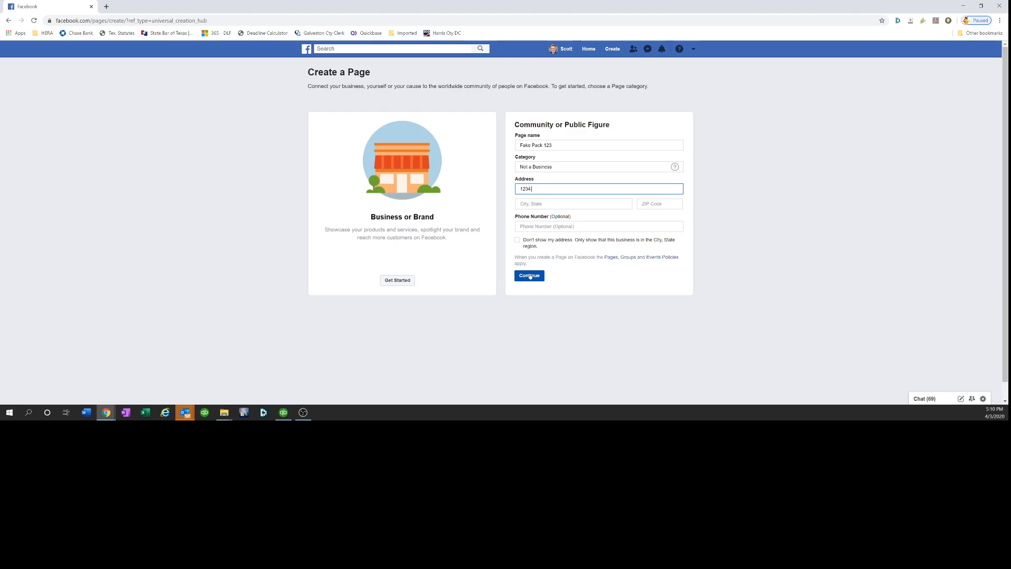
text(Melody Lane)
key(Tab)
text(Friendswood)
key(Return)
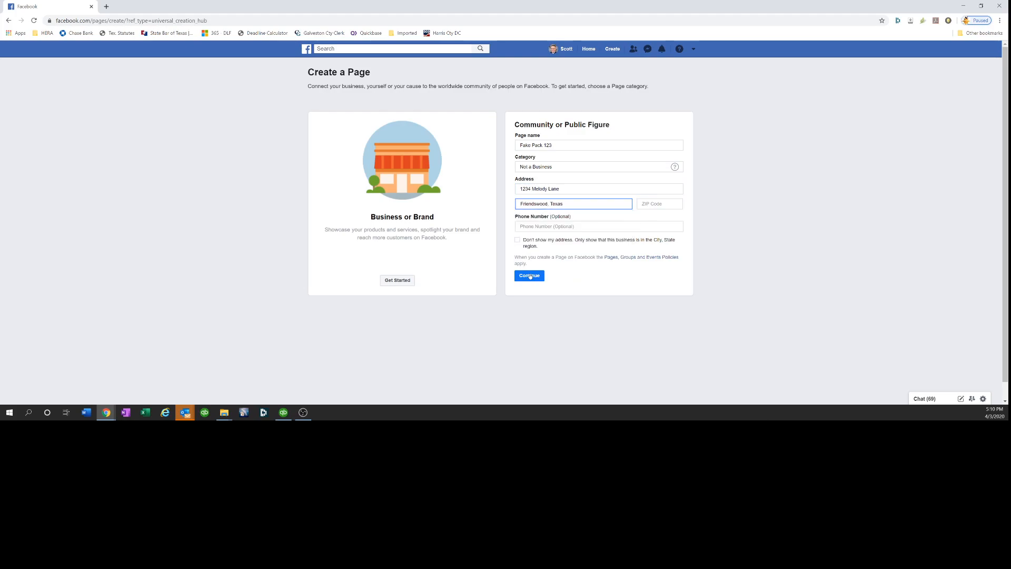
key(Tab)
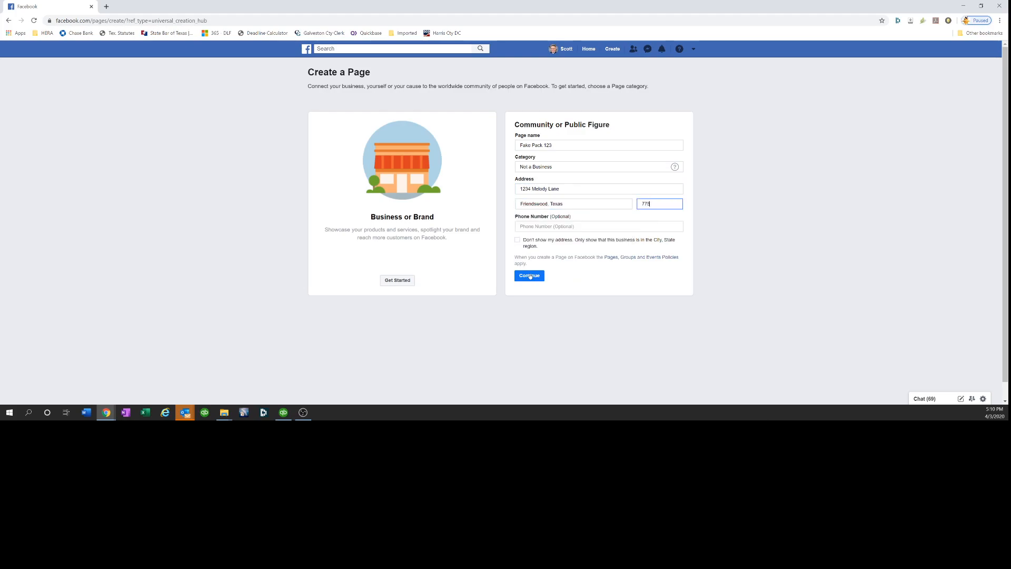
key(Tab)
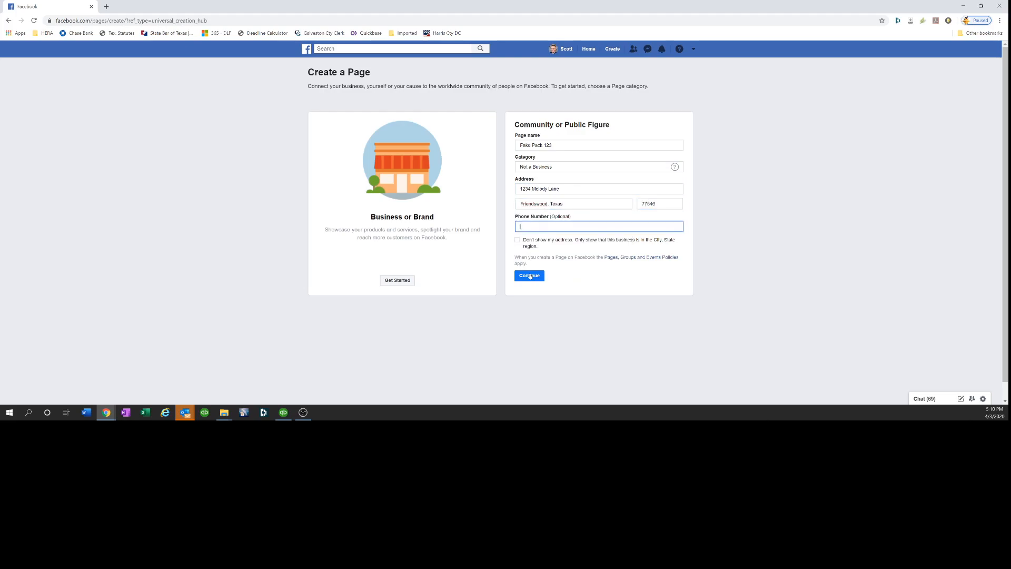
click(537, 277)
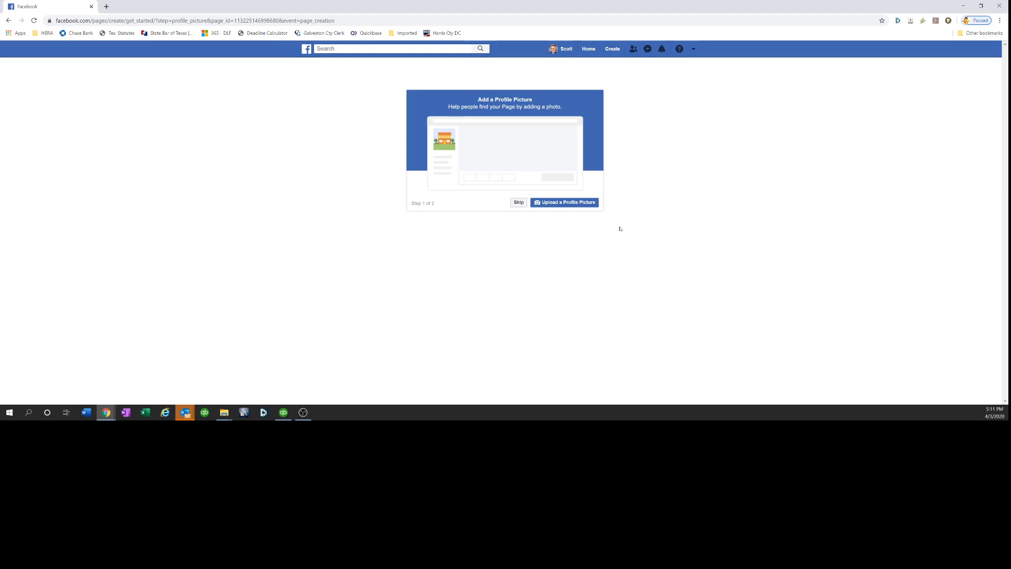
Place the browser windows side by side and open the BSA Brand Center Marketing Library
click(983, 5)
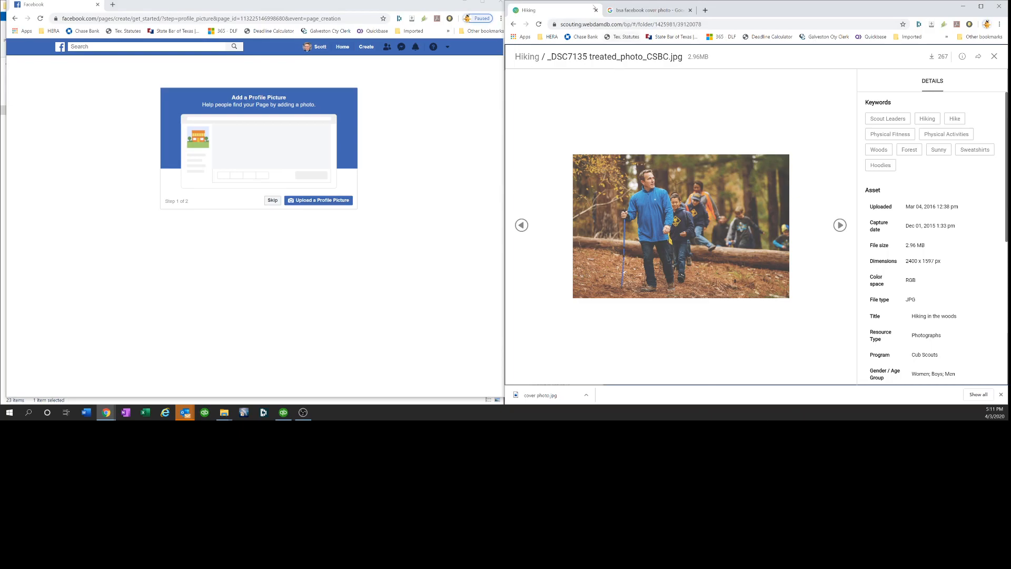
click(617, 12)
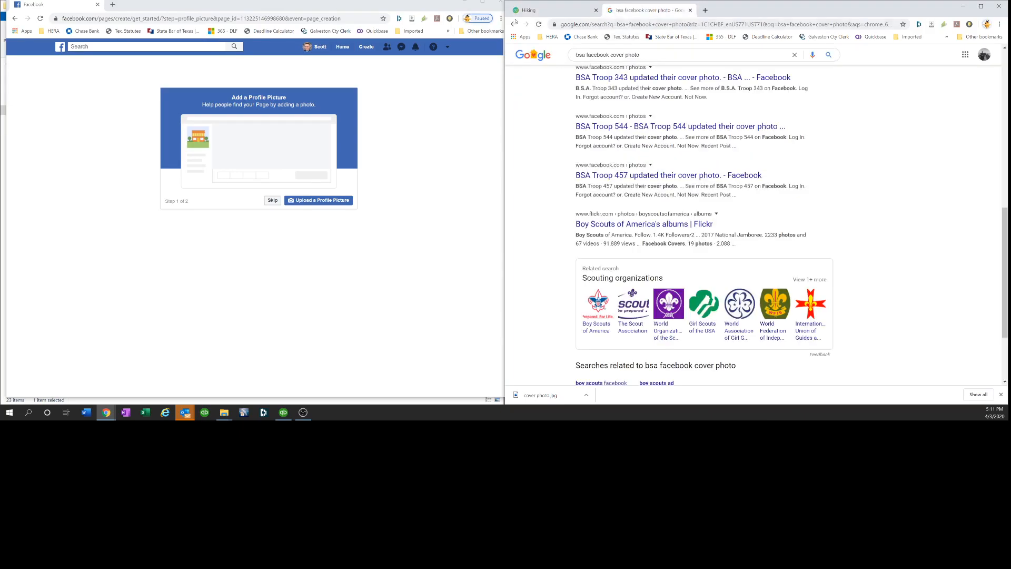
click(515, 14)
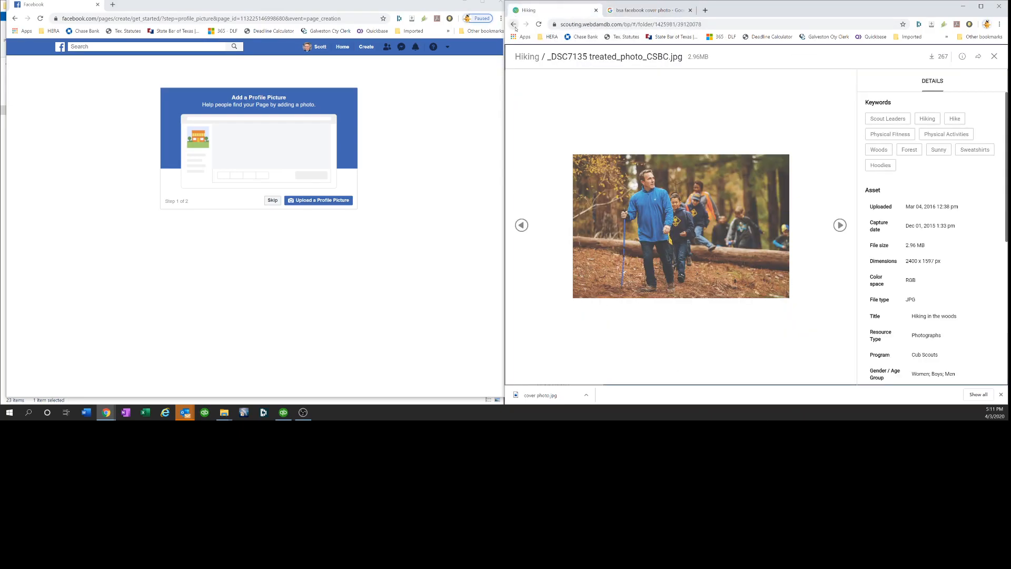
click(514, 24)
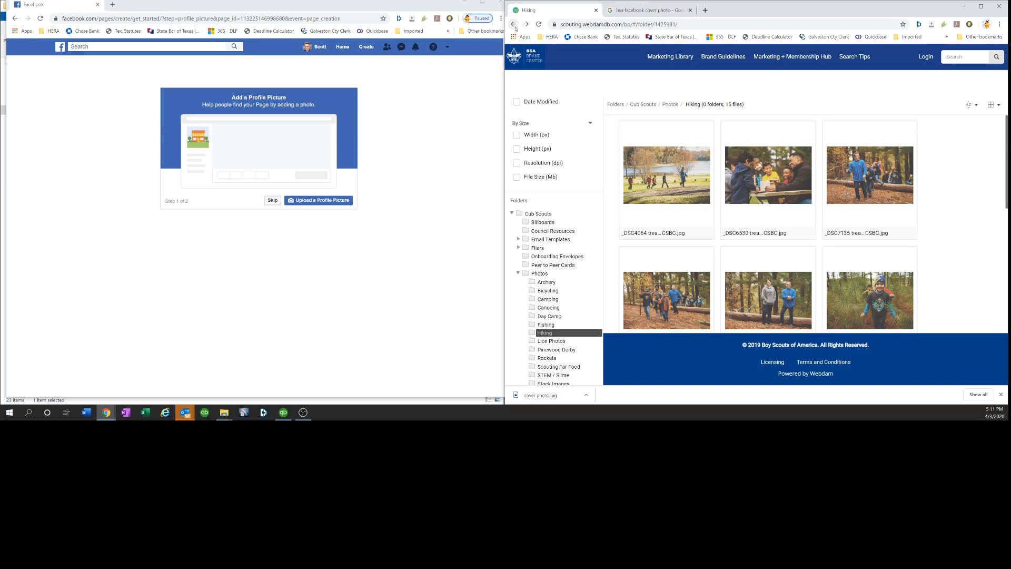
click(666, 57)
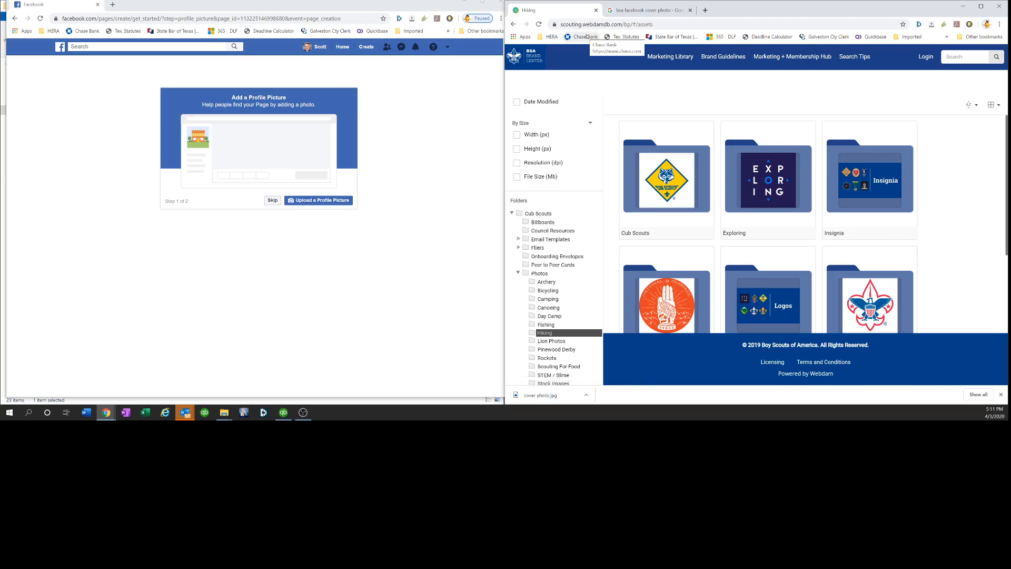
Browse the Marketing Library folders into Logos and then Cub Scout Logos
drag(654, 24, 527, 25)
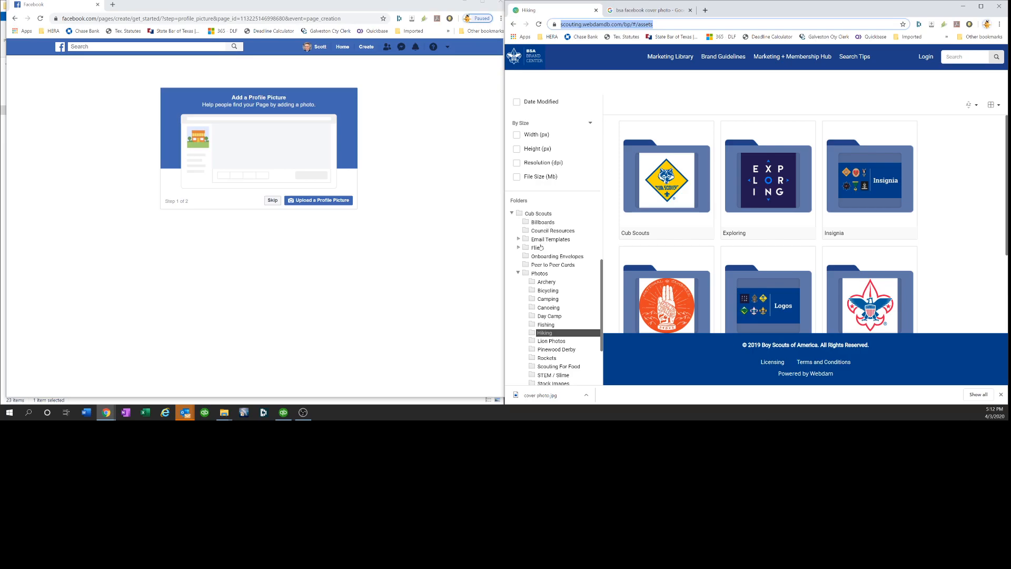
click(519, 273)
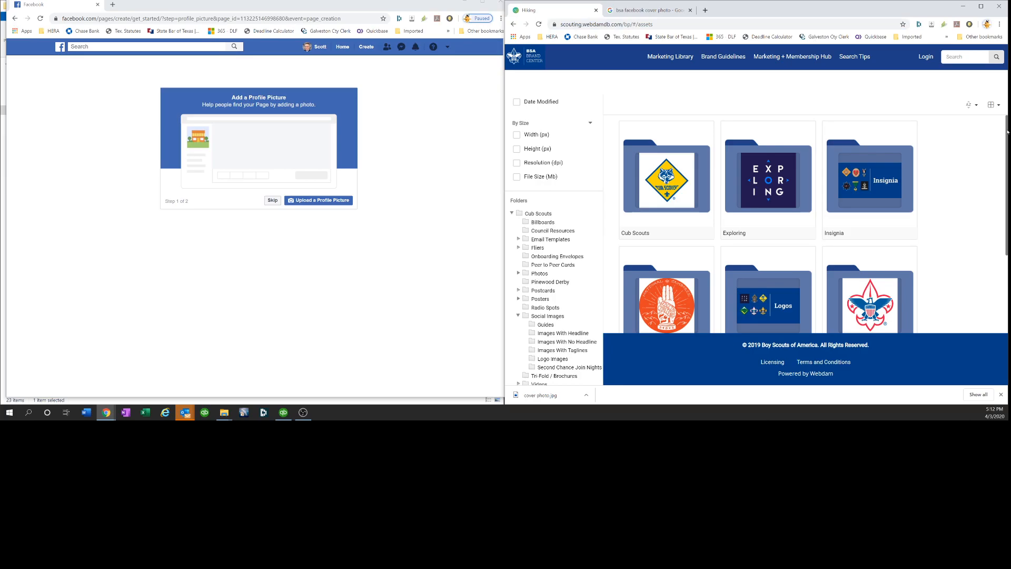
drag(1008, 132, 1007, 192)
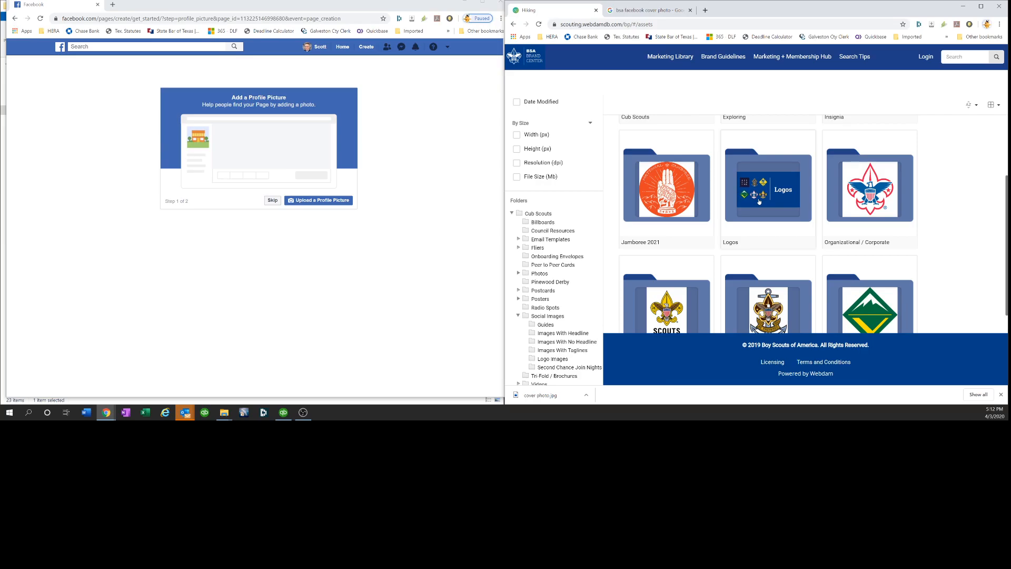
click(739, 243)
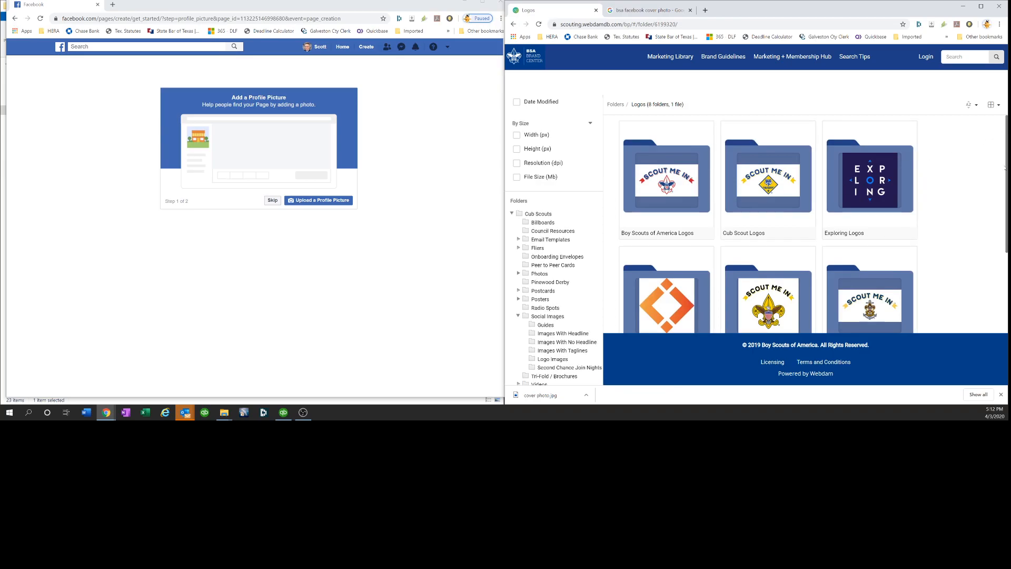
scroll(1006, 182, down, 1)
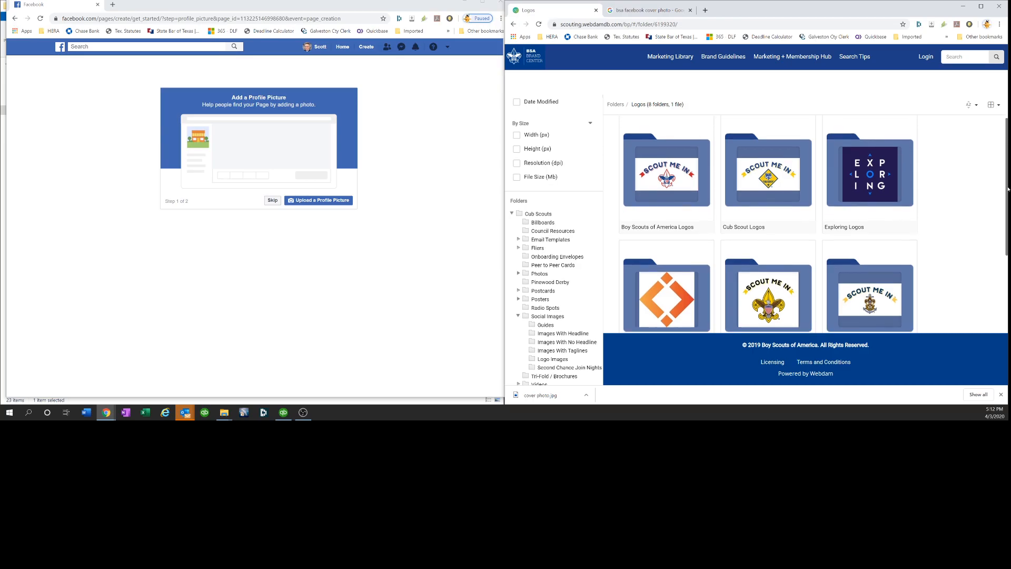
click(751, 214)
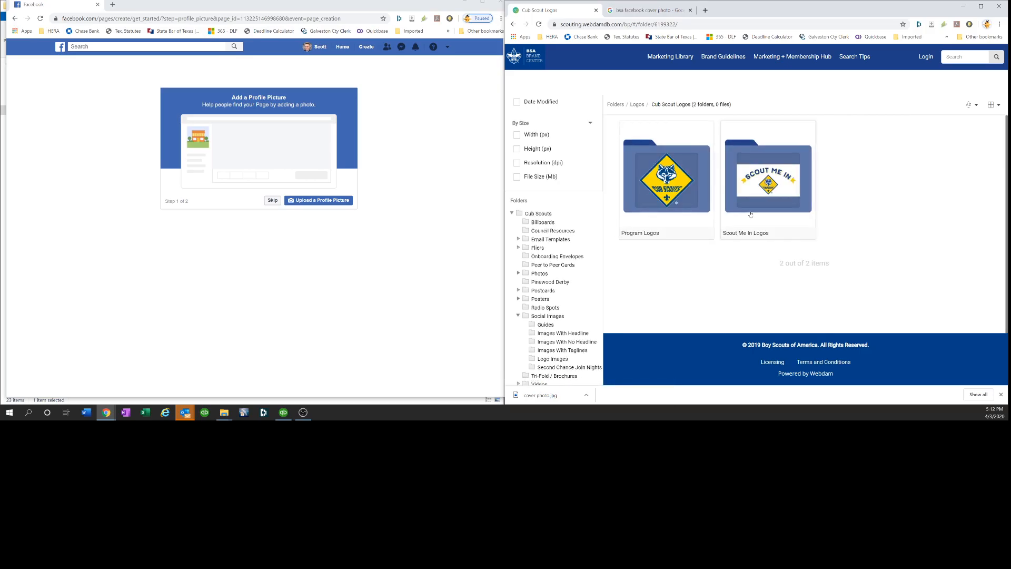
Open the Program Logos folder and view the CubScoutsLogo-FullColor-BC.jpg asset
click(644, 237)
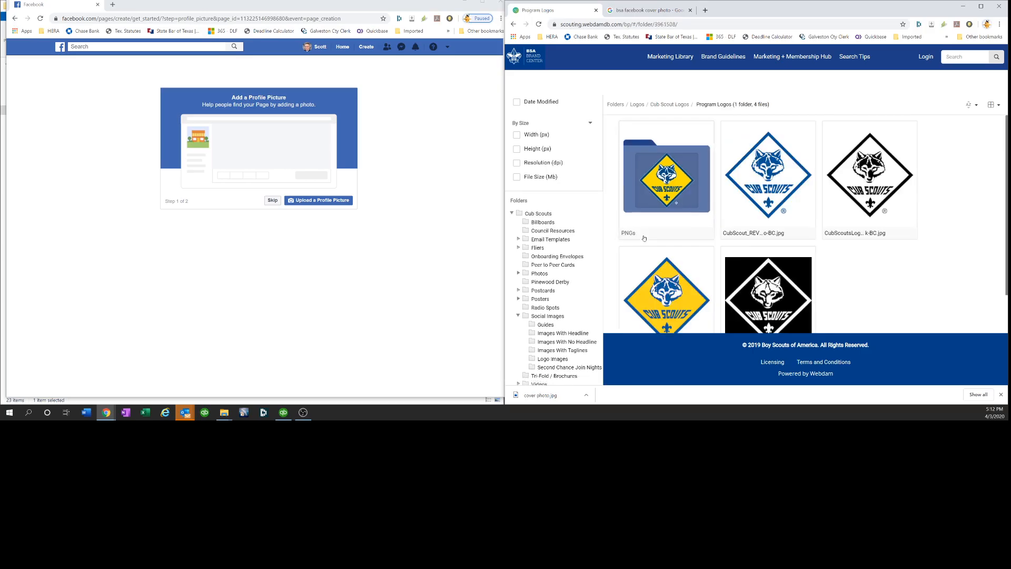
drag(1009, 142, 1006, 199)
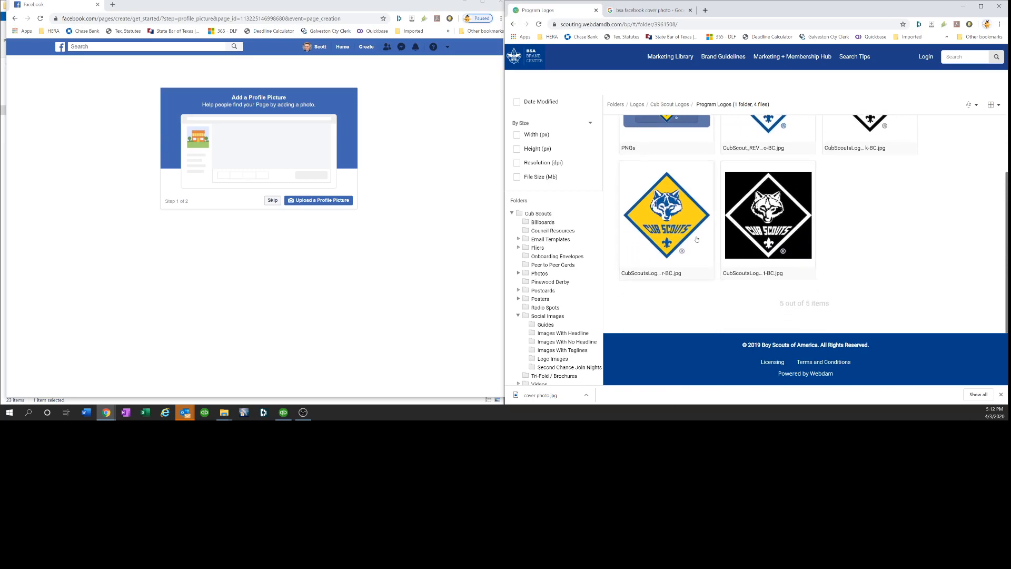
click(684, 276)
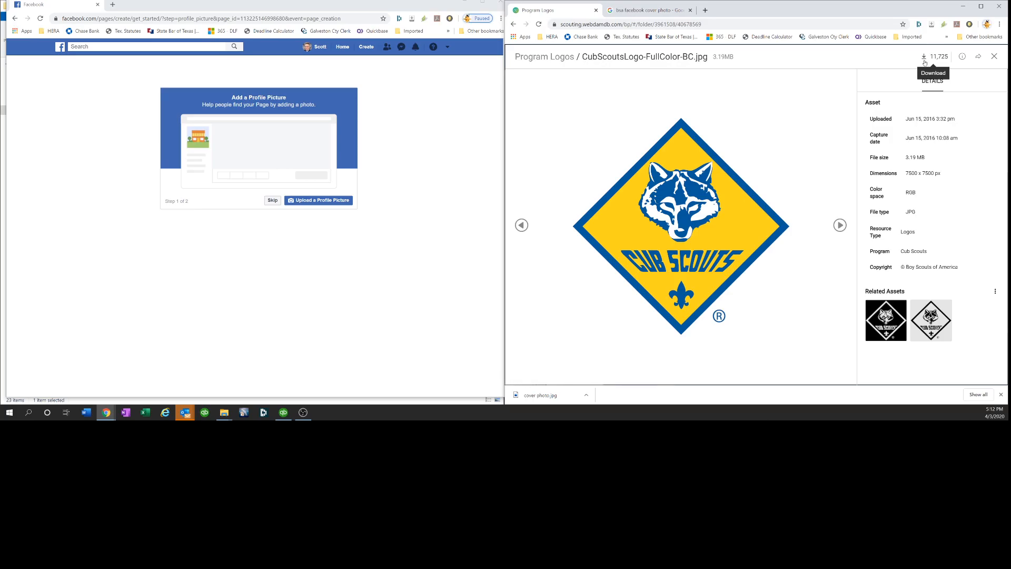
Download the logo at the Original preset, accepting the terms of use and saving it to Downloads
click(925, 62)
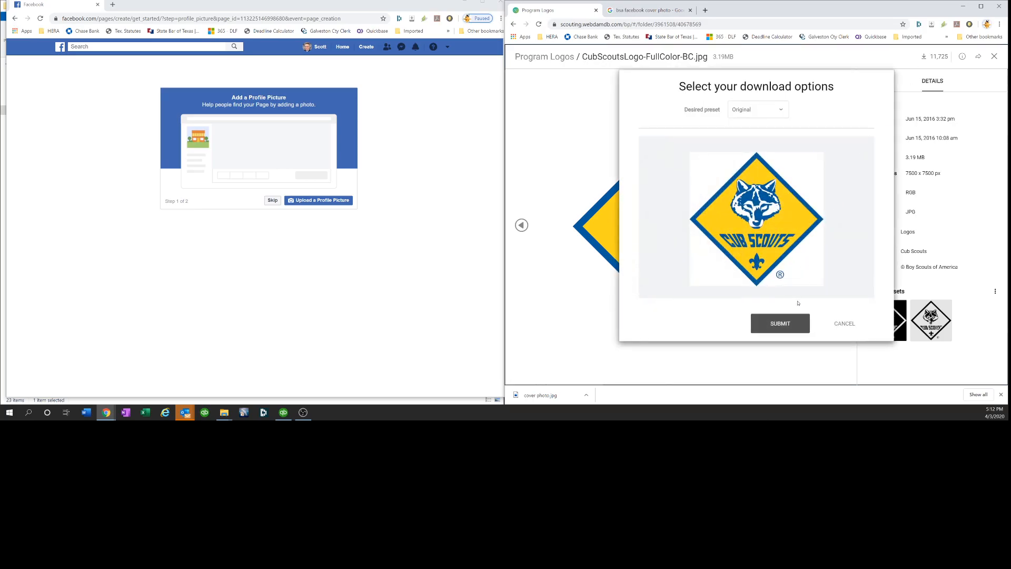
click(793, 320)
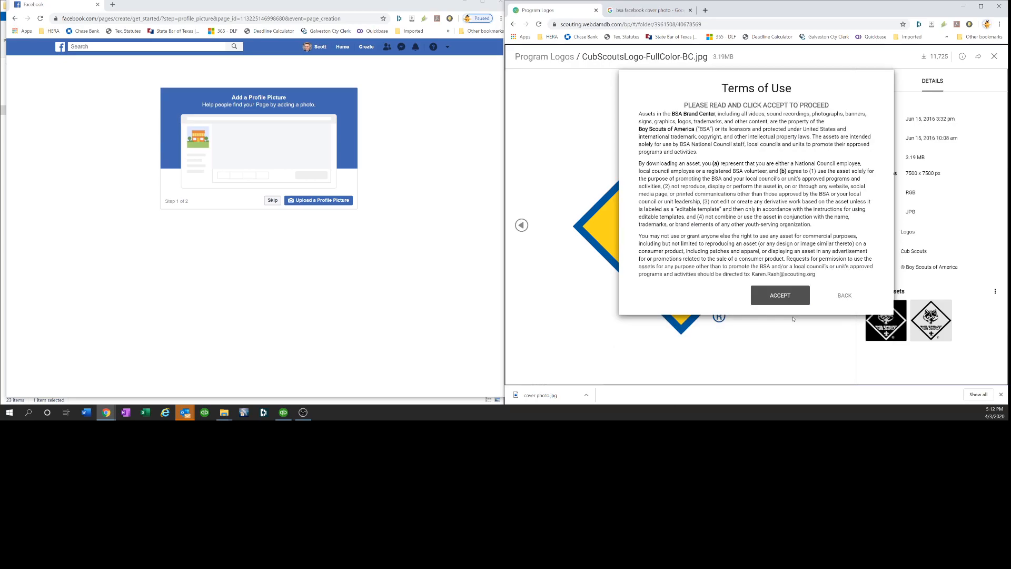
click(794, 294)
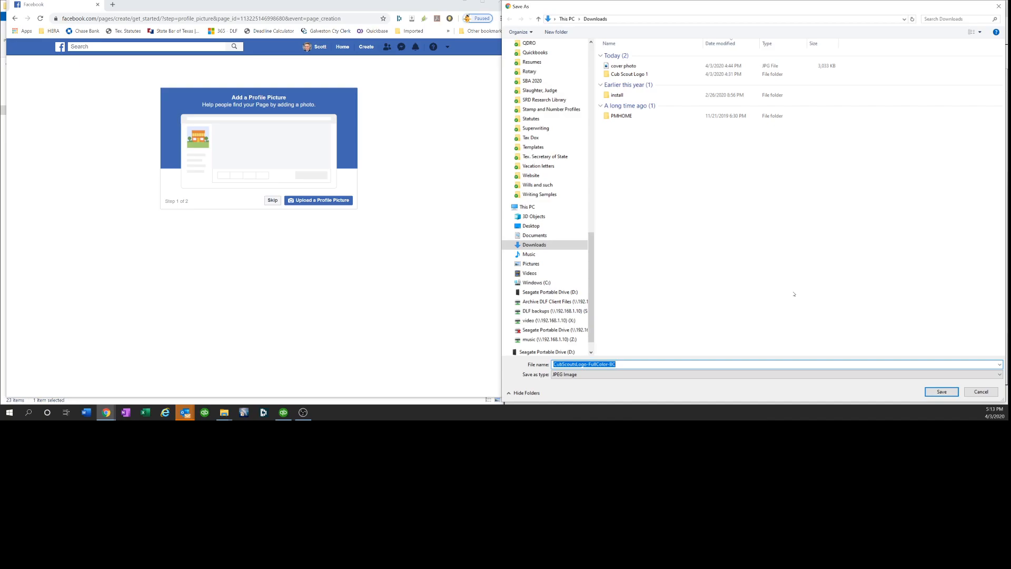
click(928, 391)
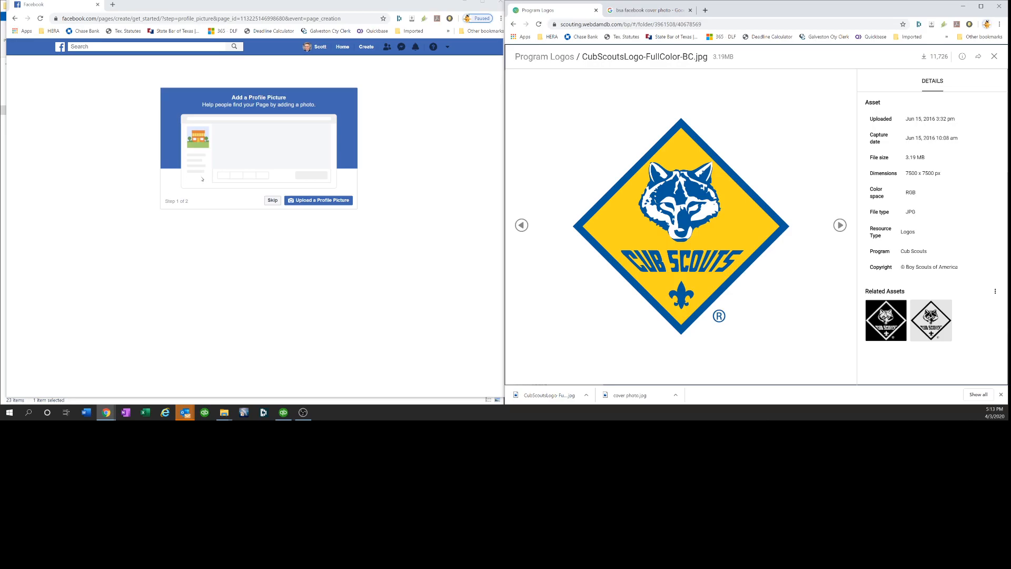
Upload CubScoutsLogo-FullColor-BC from Downloads as the page's profile picture
click(312, 205)
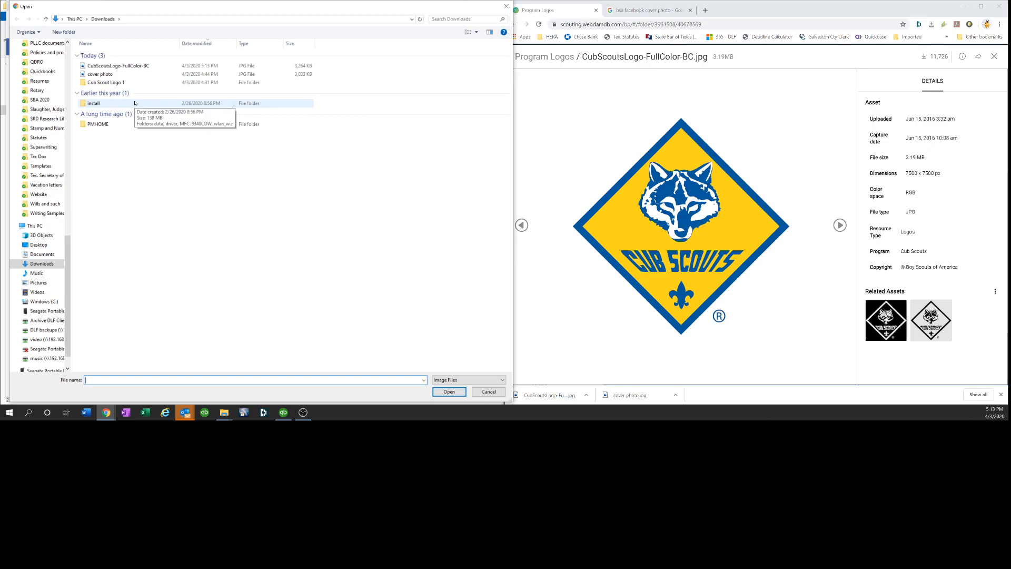
click(131, 68)
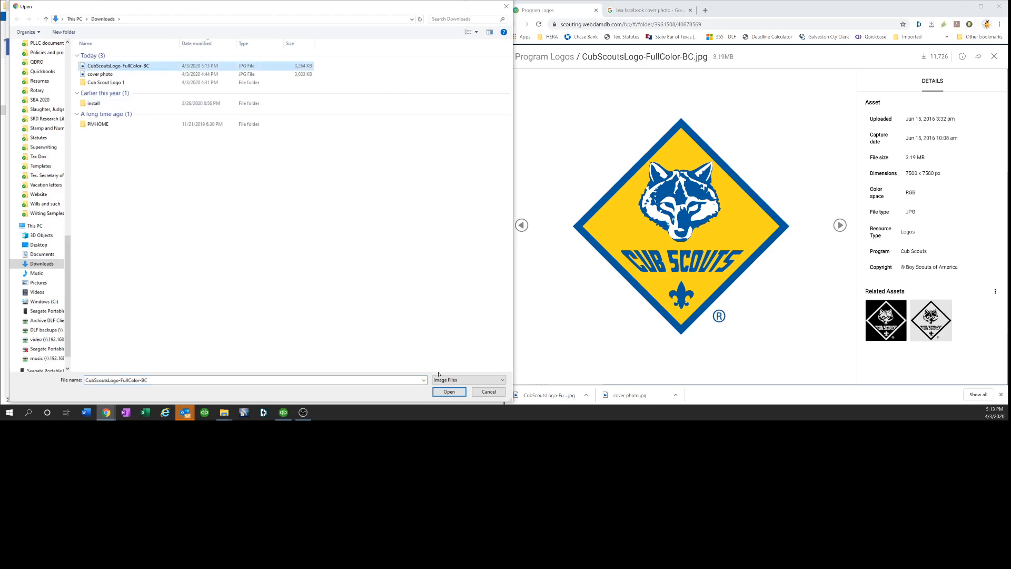
click(448, 393)
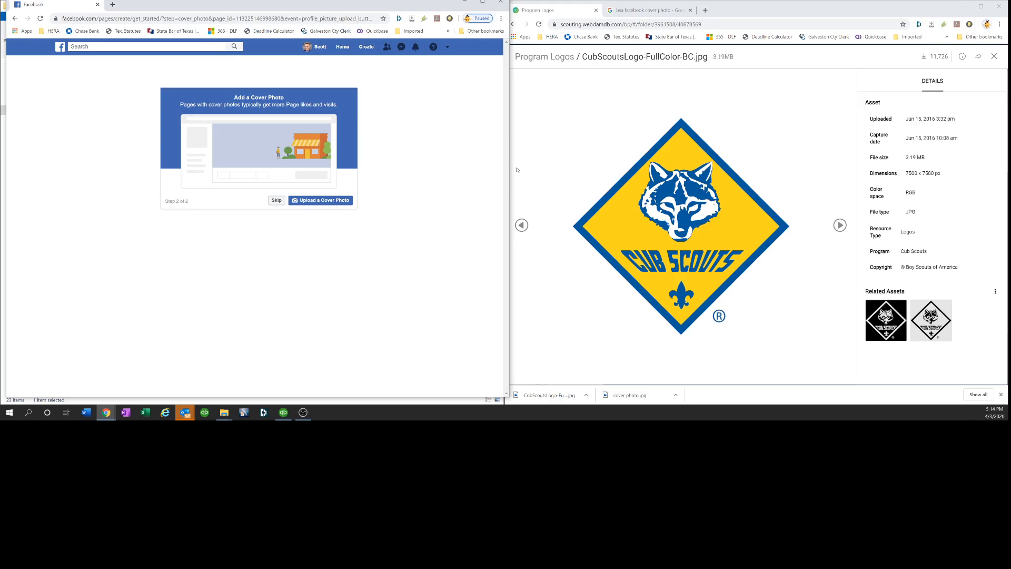
Navigate the Brand Center folder tree back from the logo asset into the Cub Scouts Photos folder
click(515, 29)
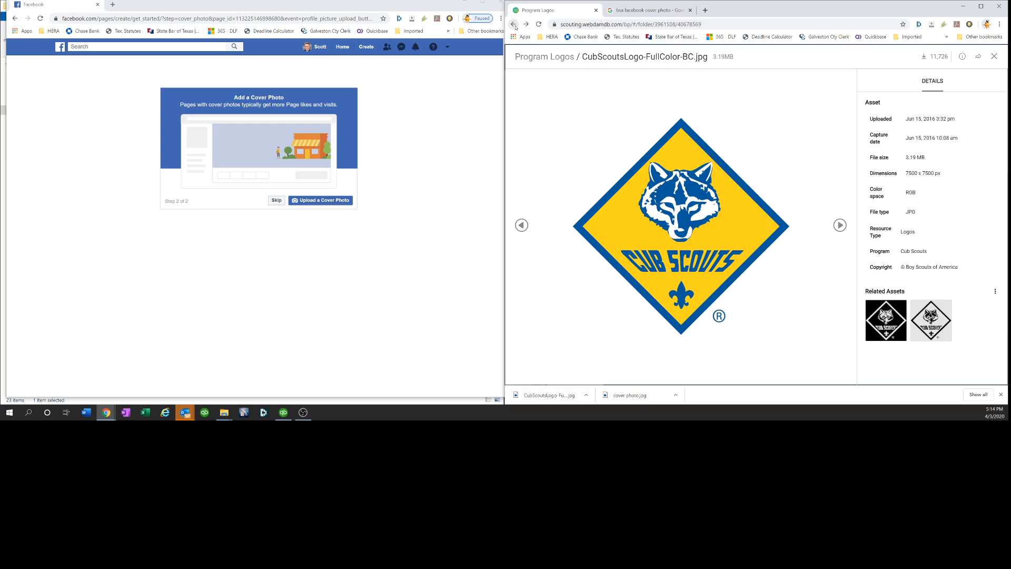
click(514, 24)
click(514, 24)
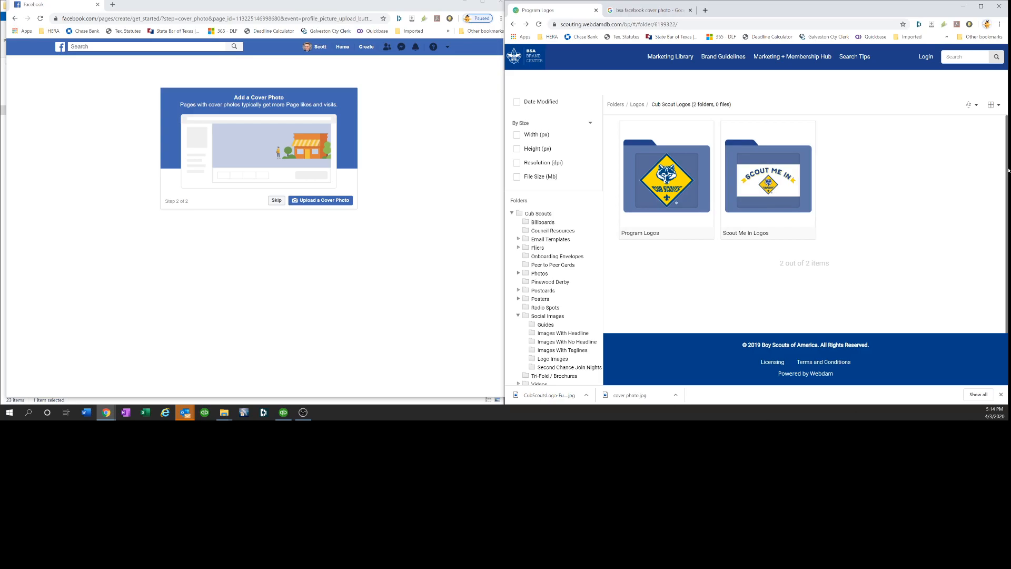
click(518, 317)
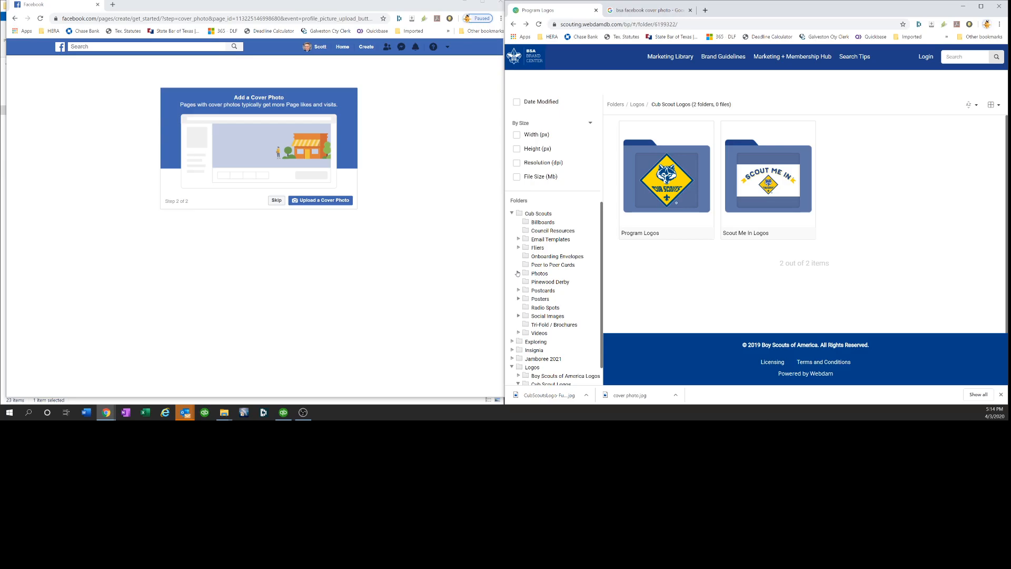
click(518, 274)
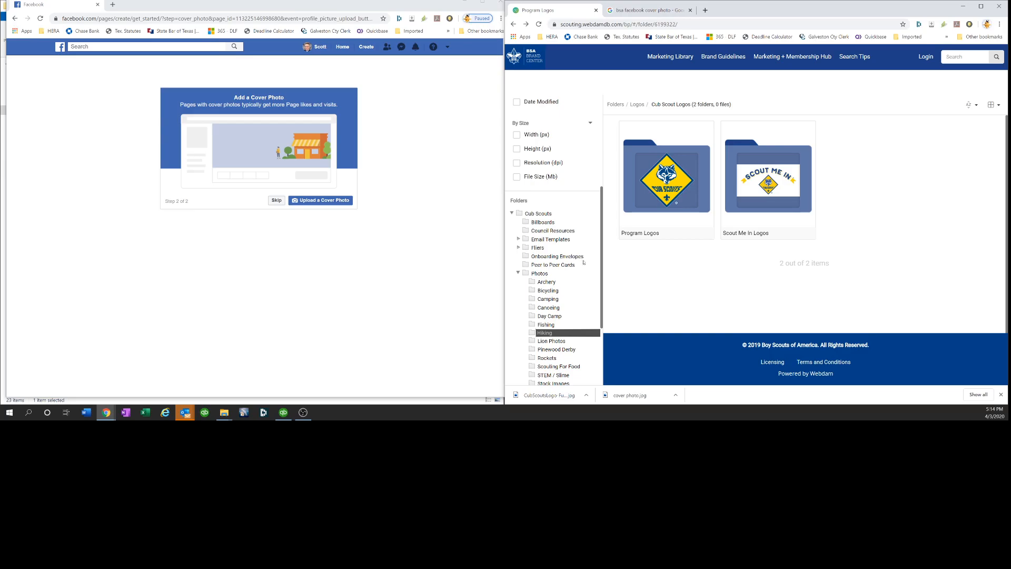
scroll(603, 269, down, 1)
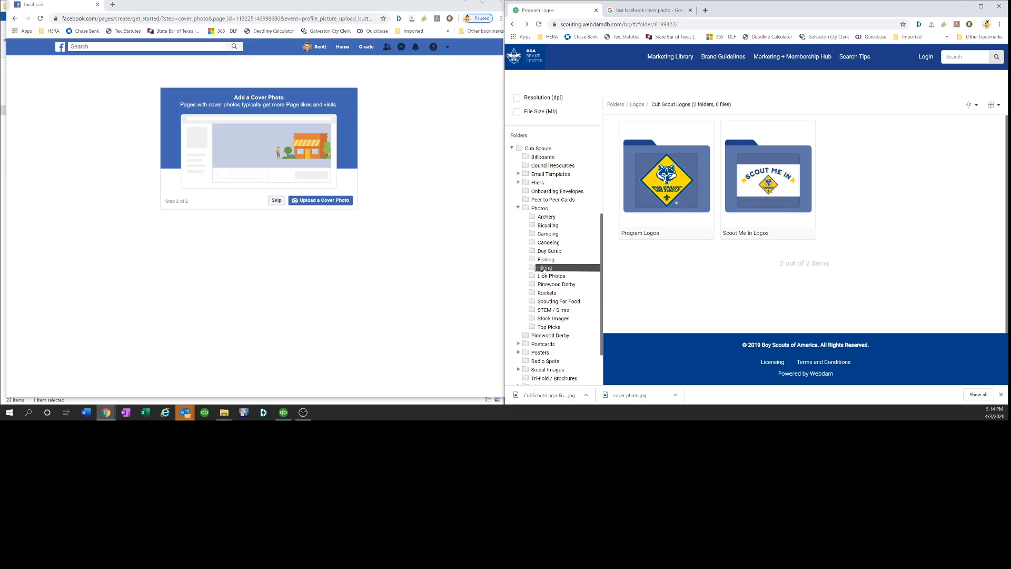
right_click(568, 270)
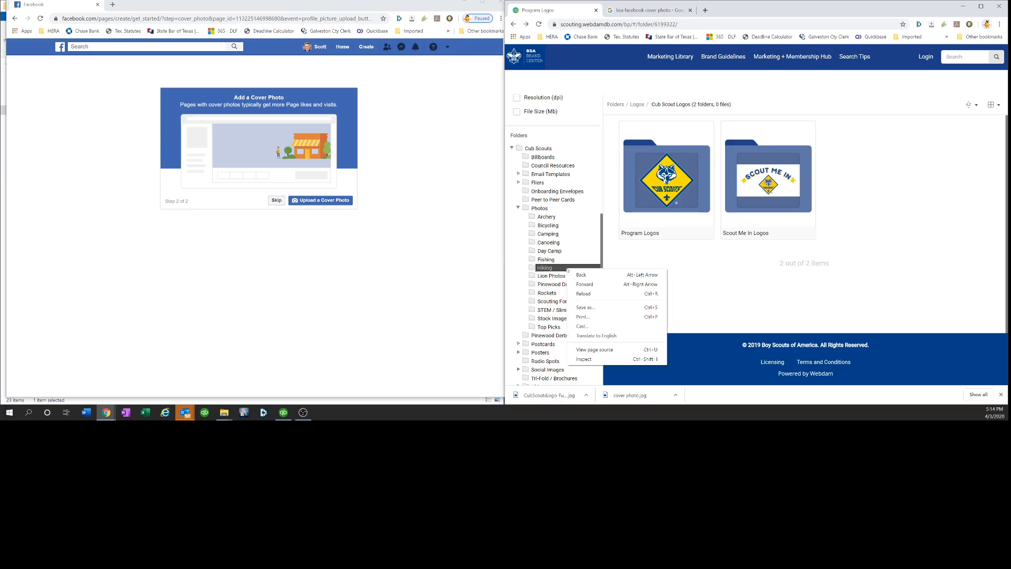
click(530, 209)
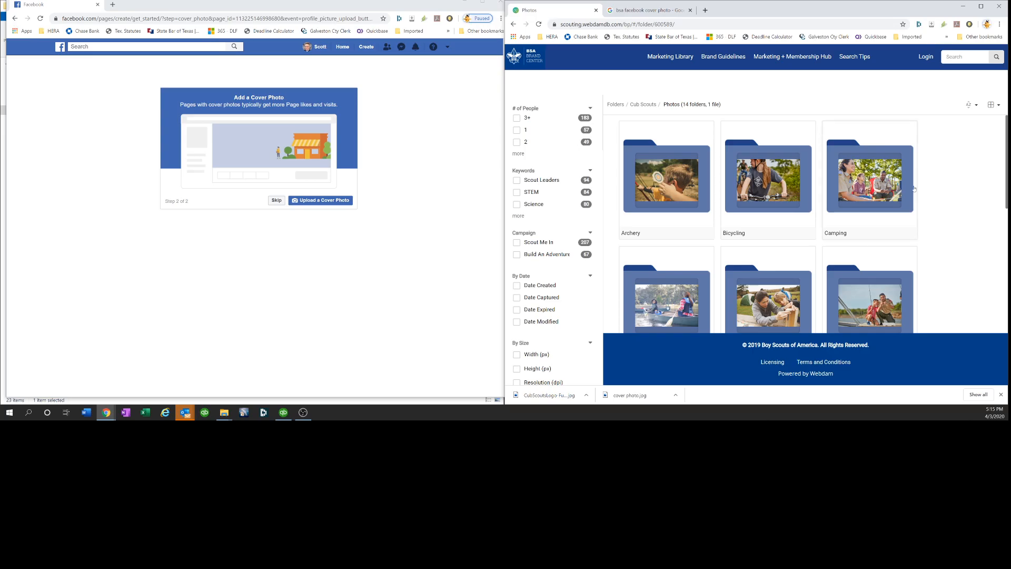
Open the Hiking photos folder and look over its photos
drag(1008, 157, 1009, 222)
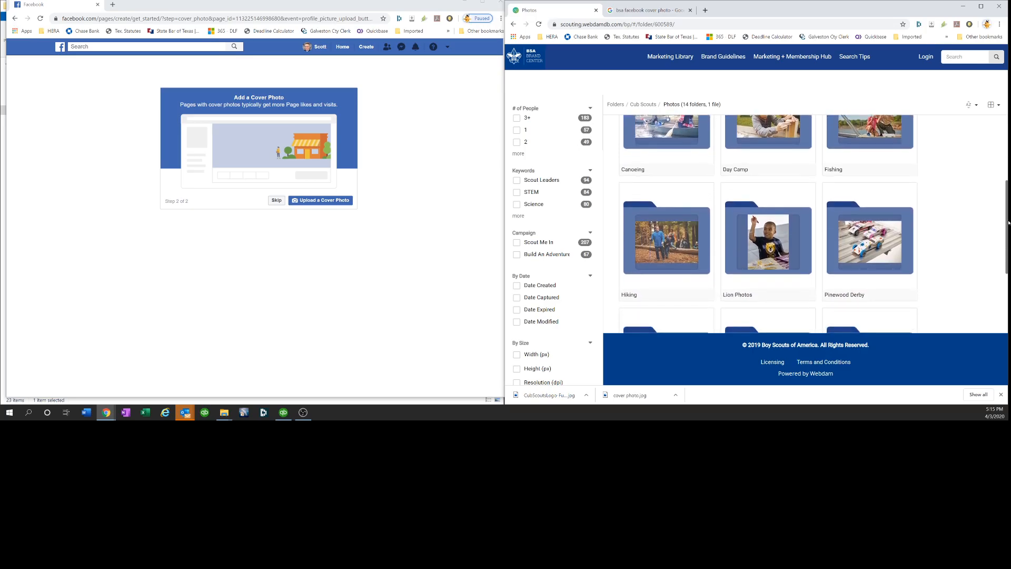
right_click(679, 262)
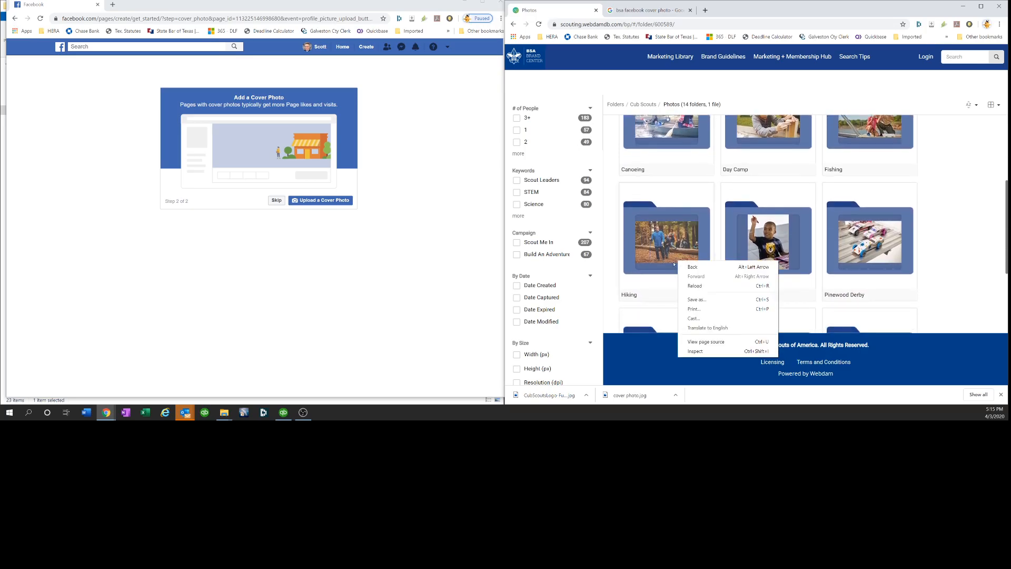
click(635, 295)
click(635, 295)
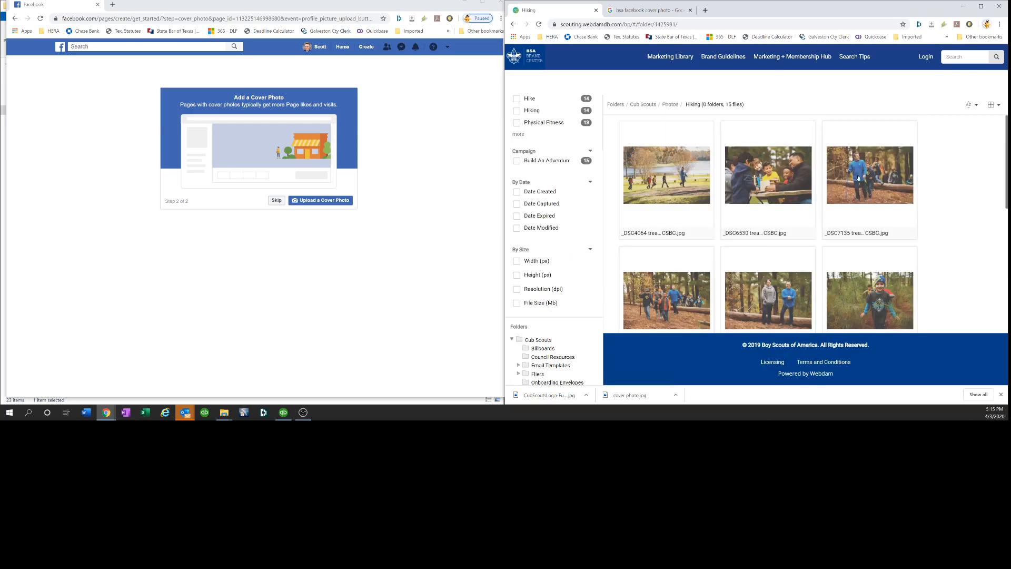
right_click(864, 177)
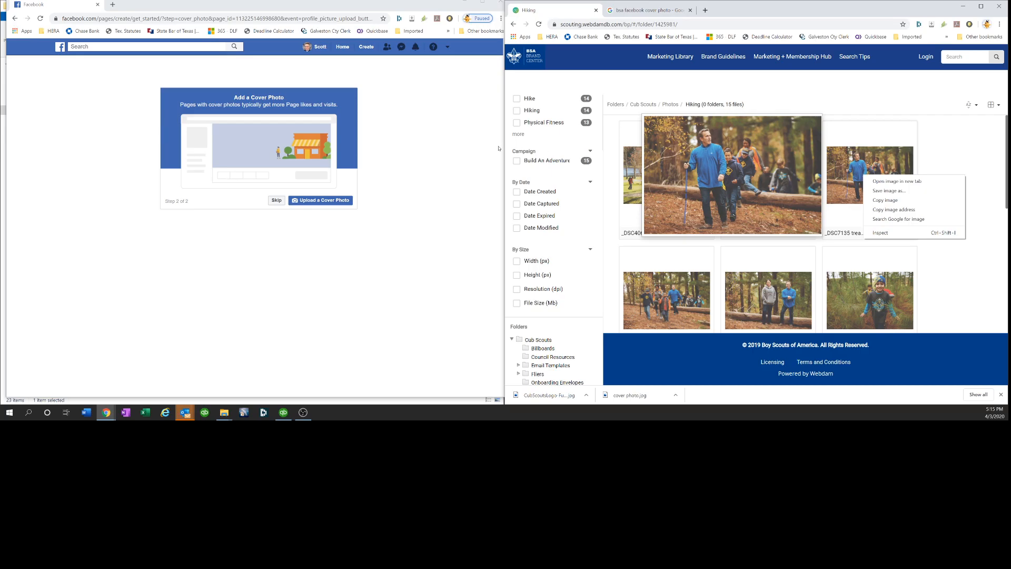
Upload the cover photo file from Downloads as the page's cover photo
click(333, 207)
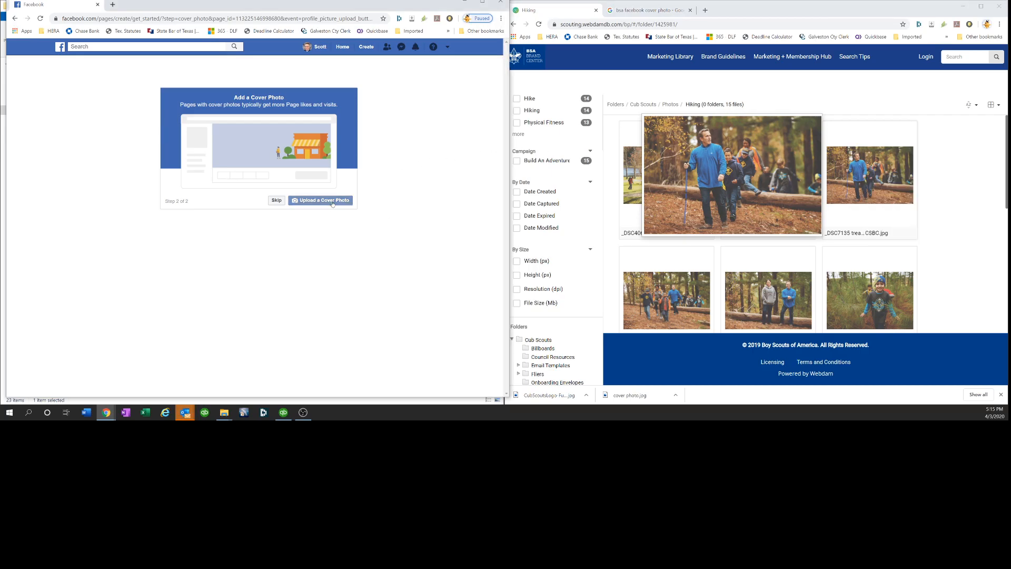
click(333, 201)
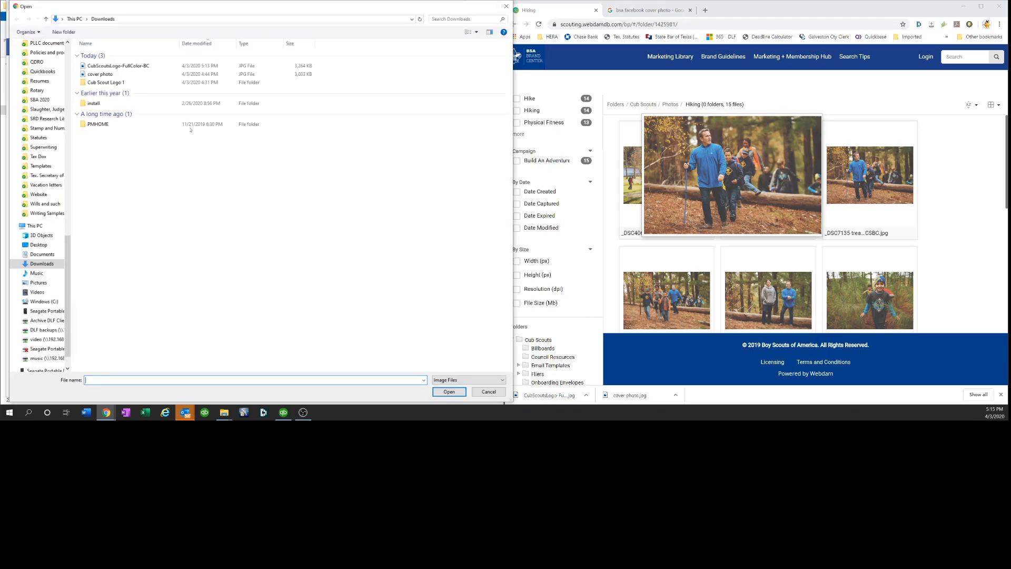
click(120, 75)
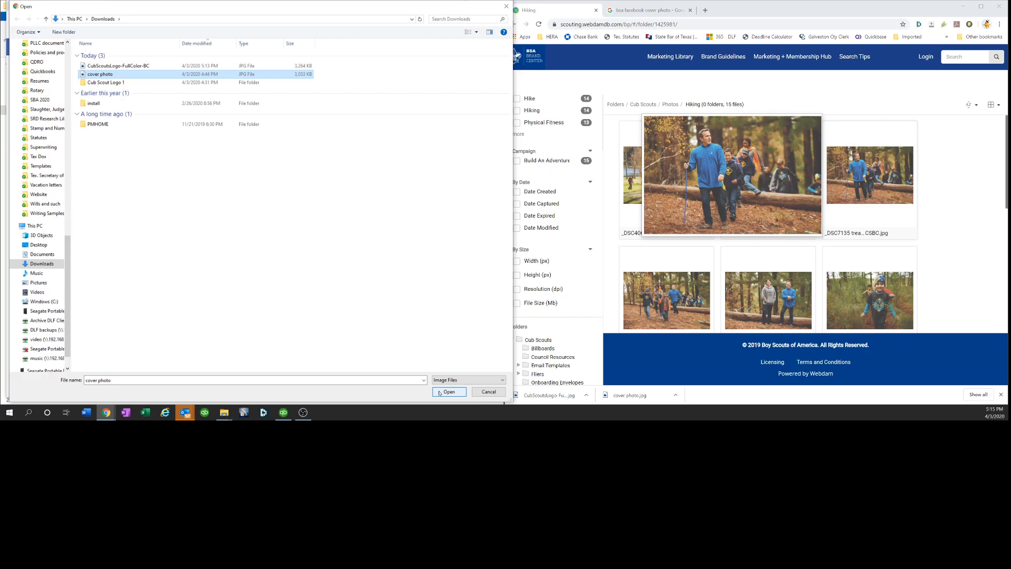
click(431, 289)
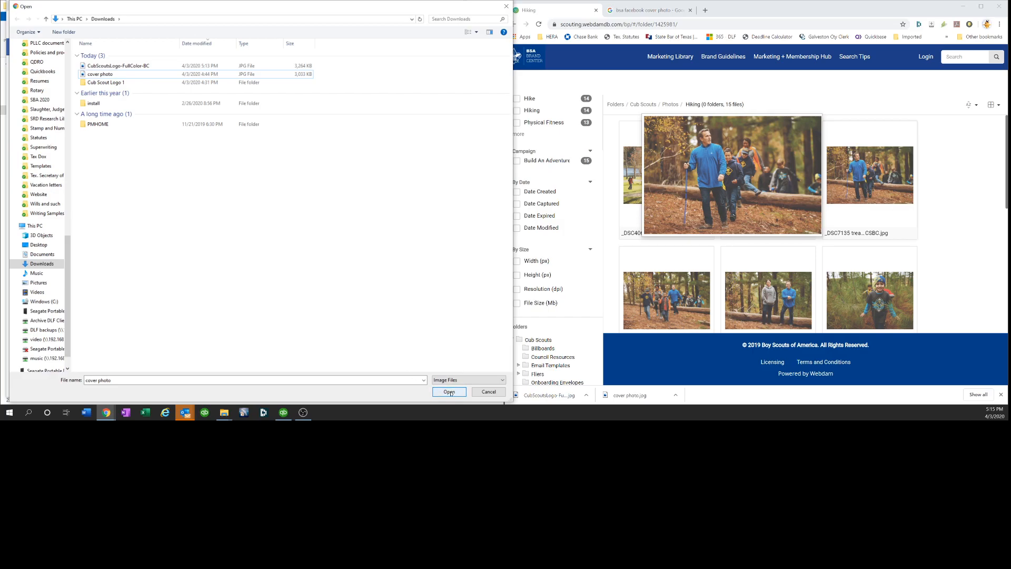
right_click(287, 164)
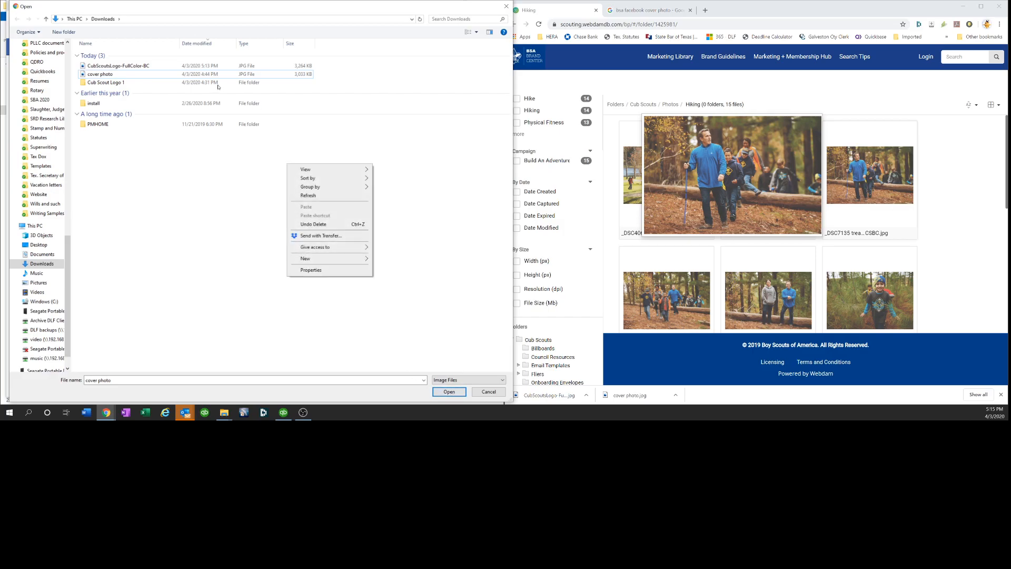
click(208, 77)
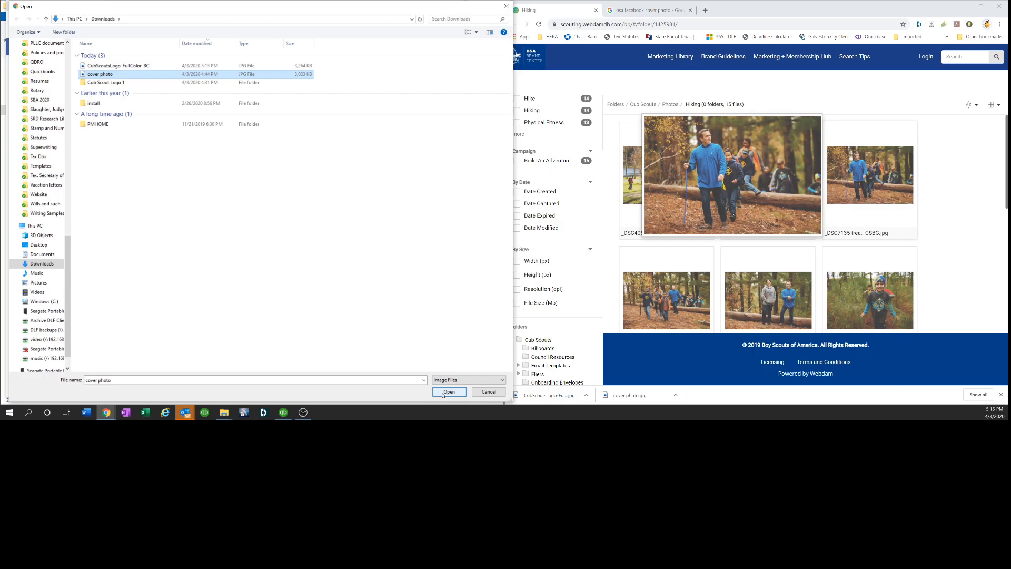
right_click(400, 383)
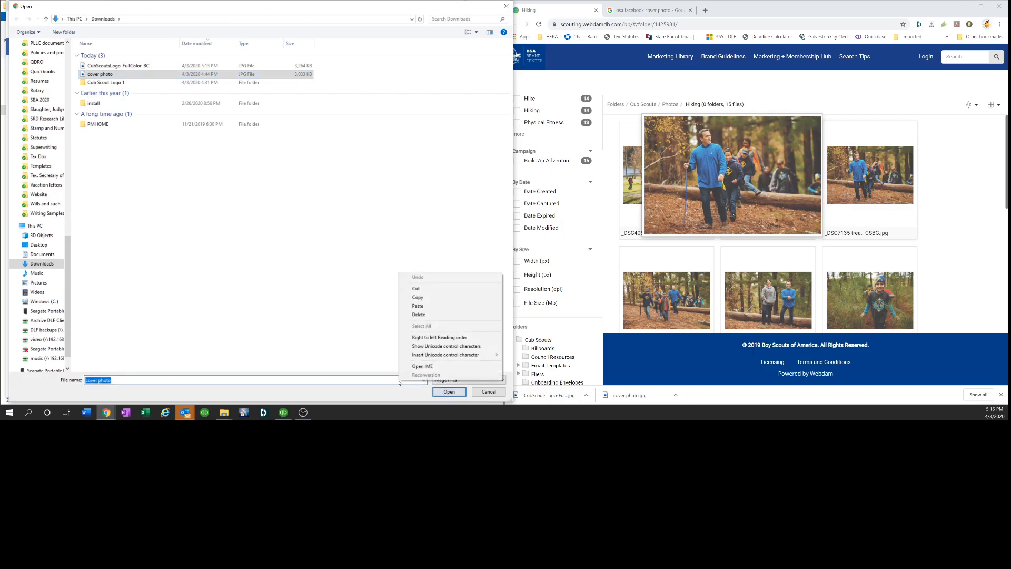
click(257, 218)
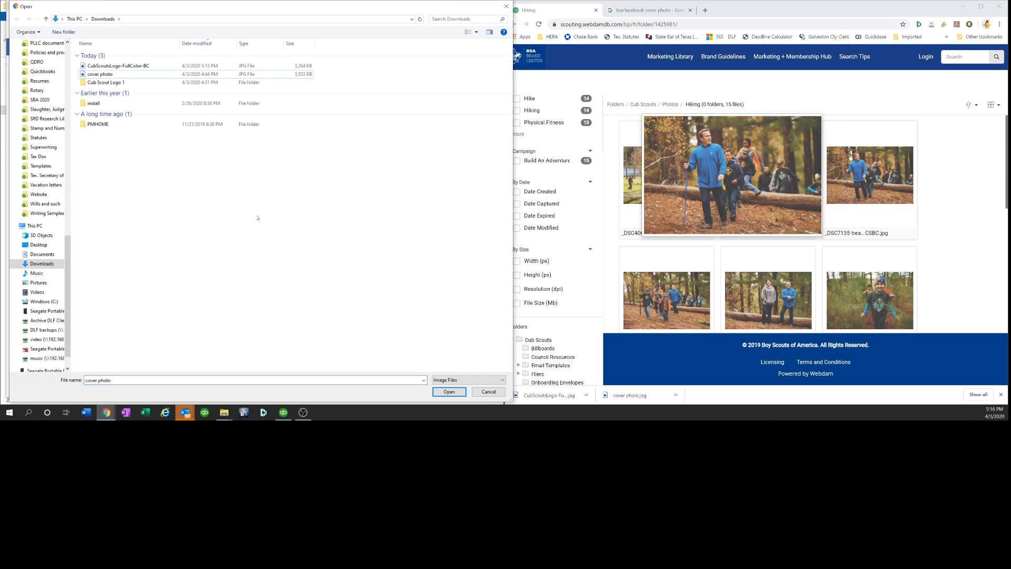
click(92, 74)
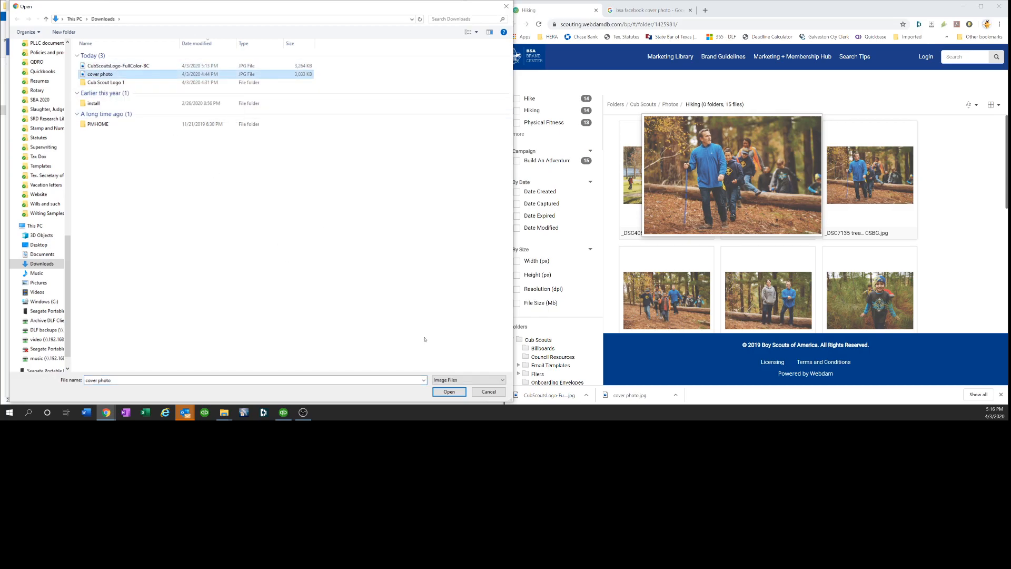
click(451, 391)
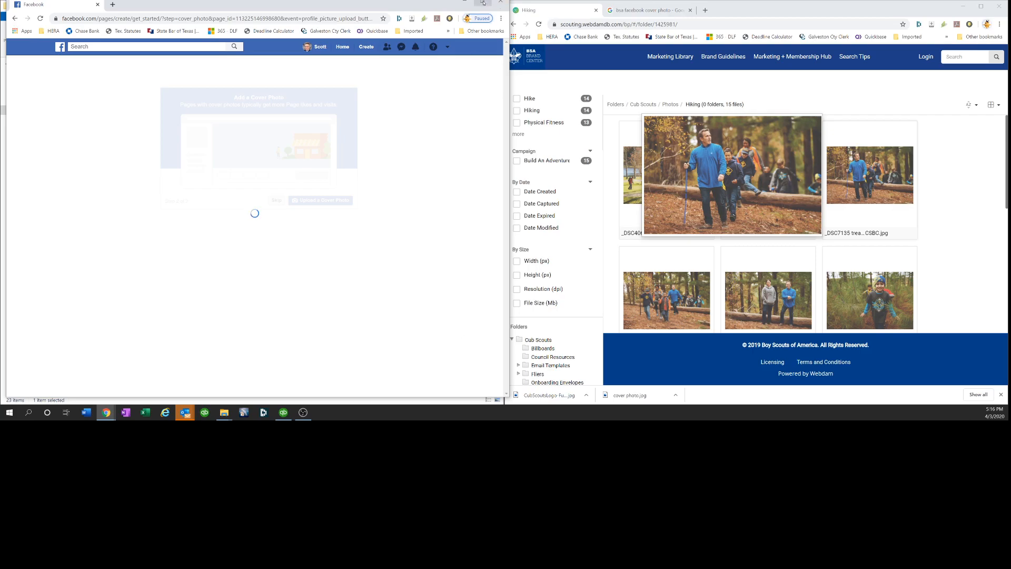
Choose the uploaded hiking photo as the page cover, reposition it slightly lower, and save it
click(483, 3)
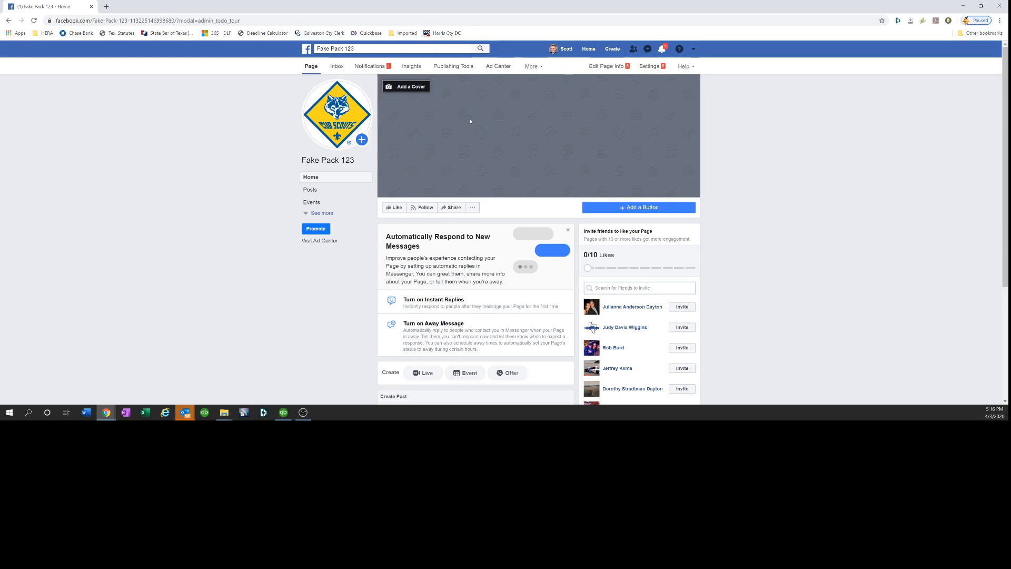
click(415, 87)
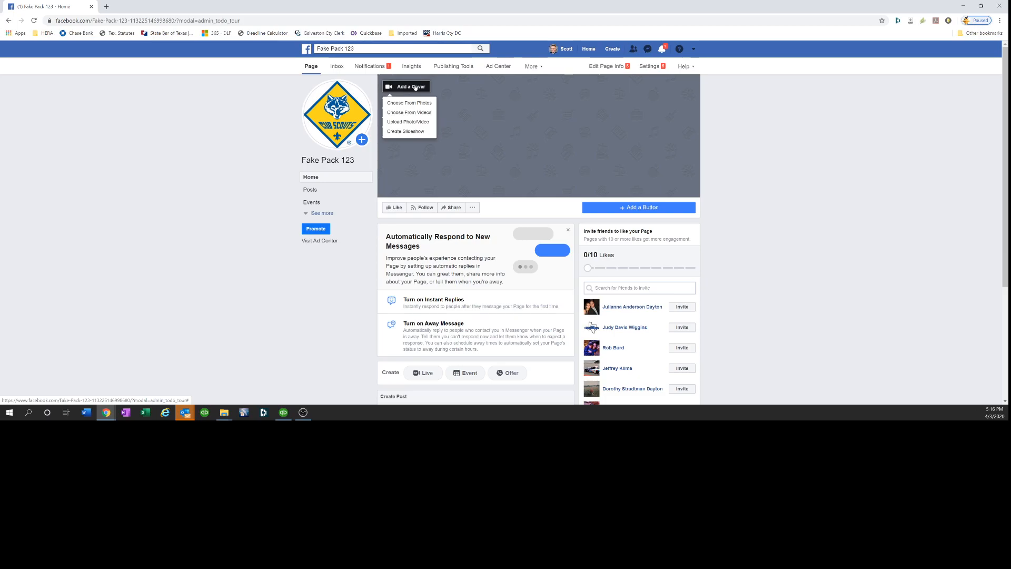
click(415, 103)
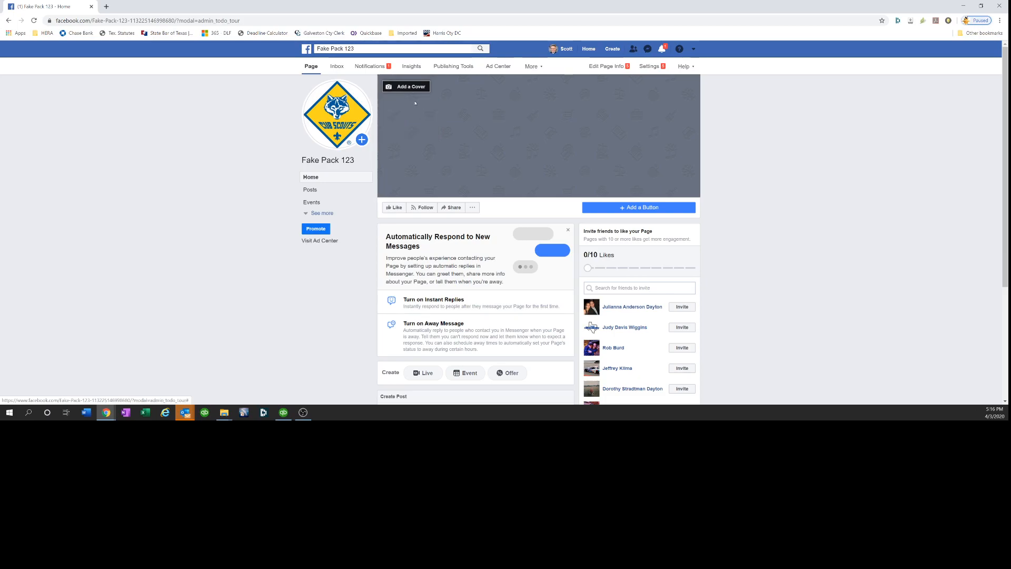
click(401, 119)
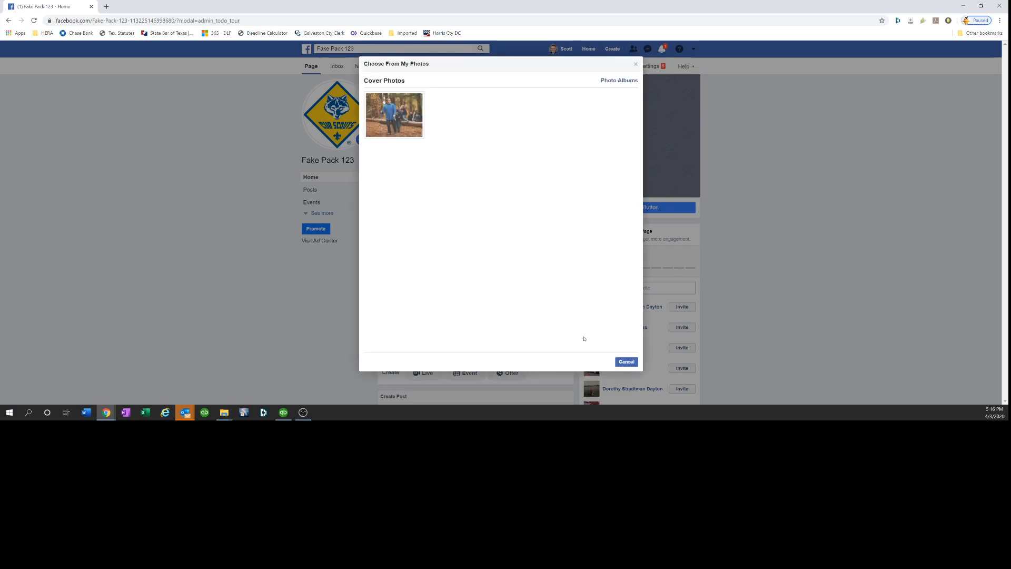
click(392, 117)
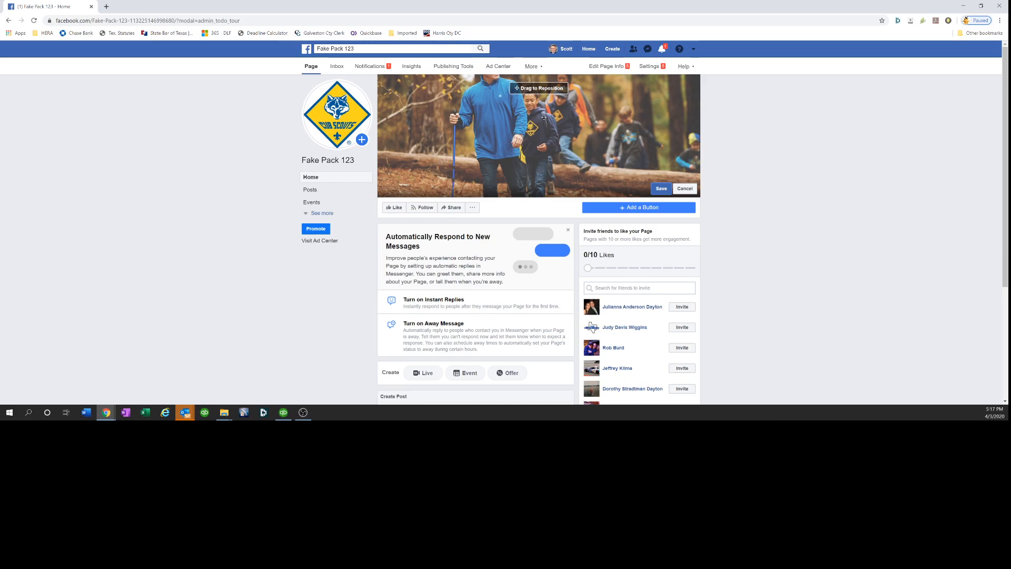
drag(538, 117, 545, 139)
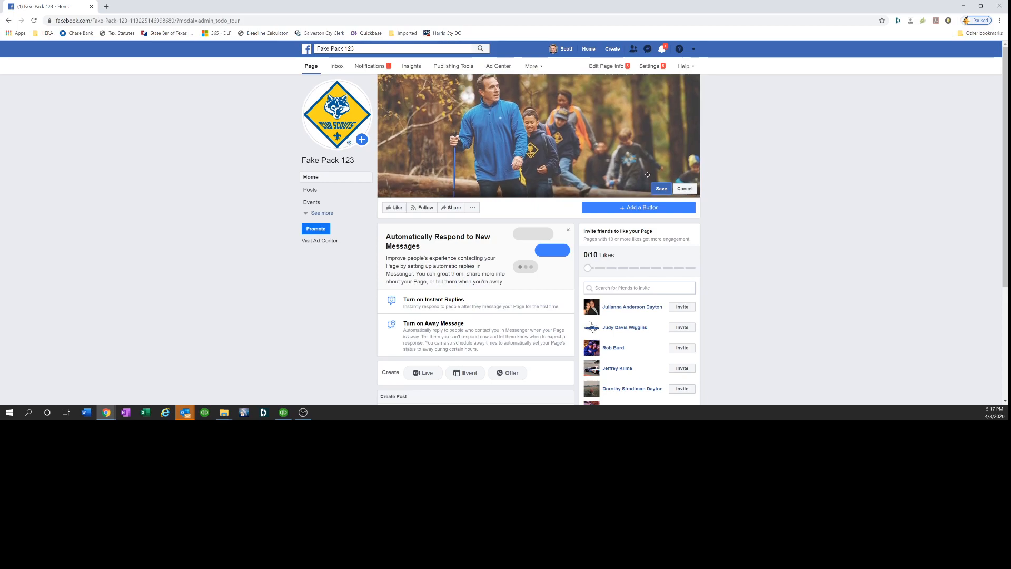
click(658, 189)
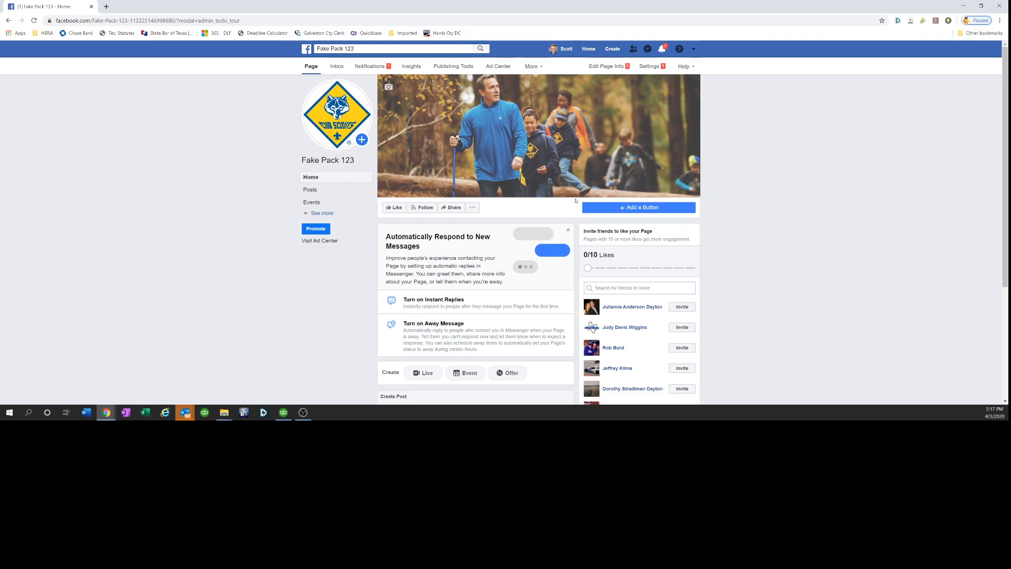
Add a page button, choosing Learn More under Learn more about your business, and continue
click(638, 208)
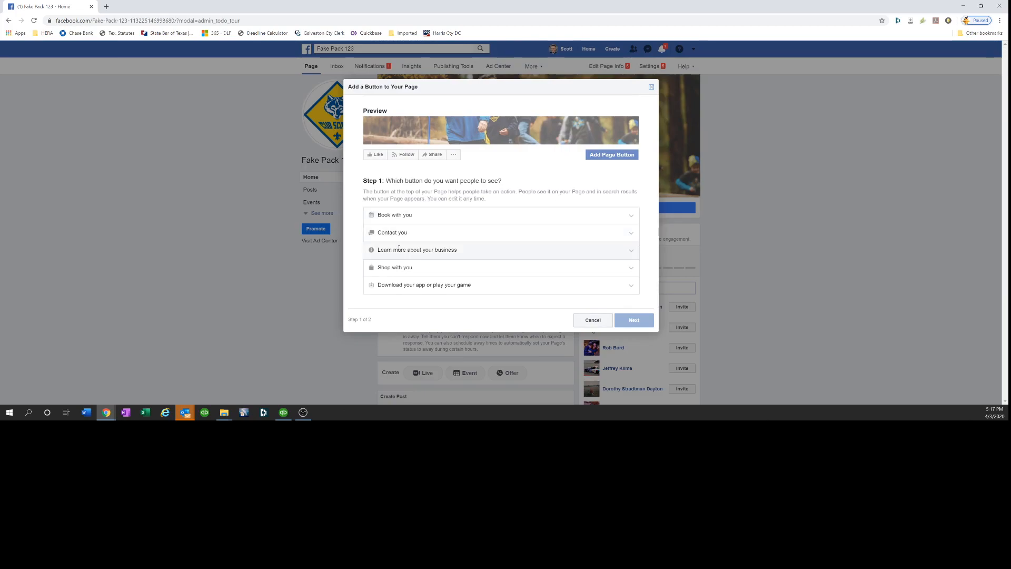
click(399, 249)
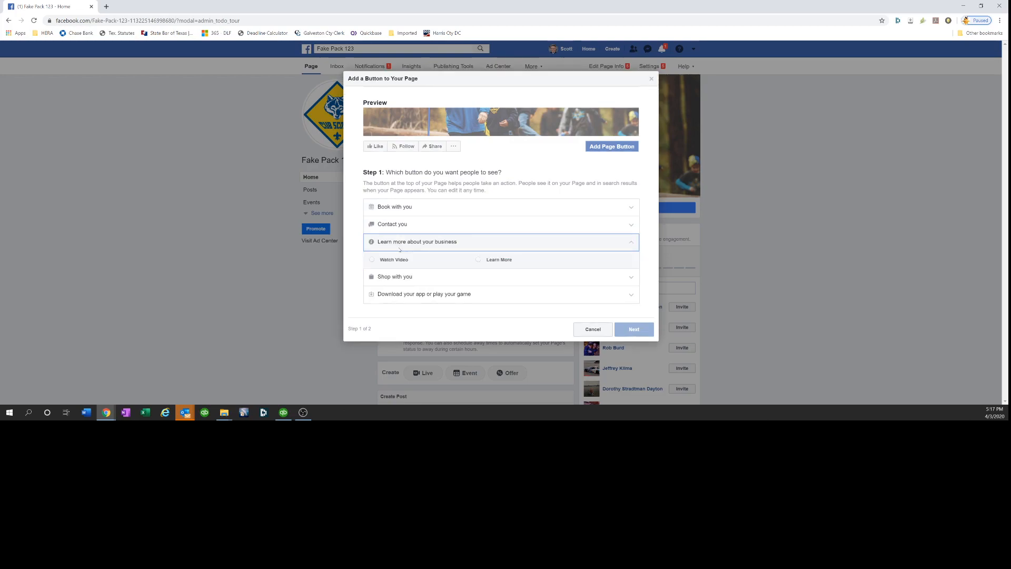
click(478, 260)
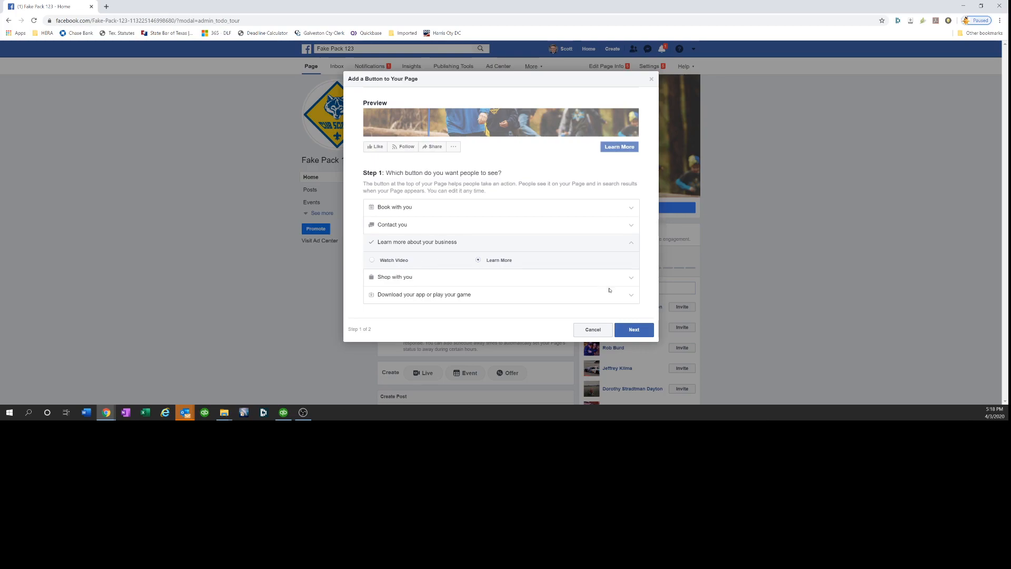
click(638, 331)
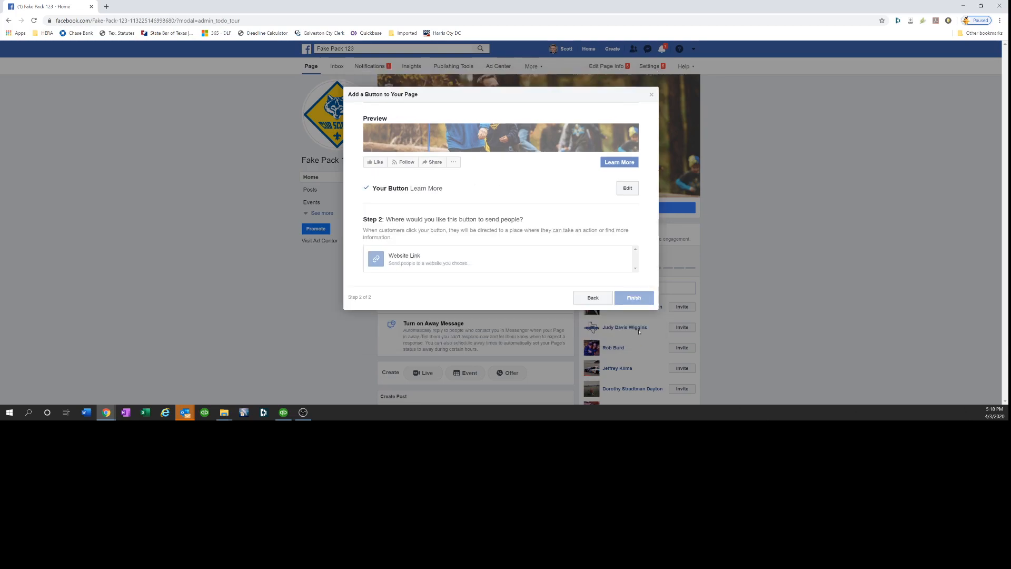
click(464, 256)
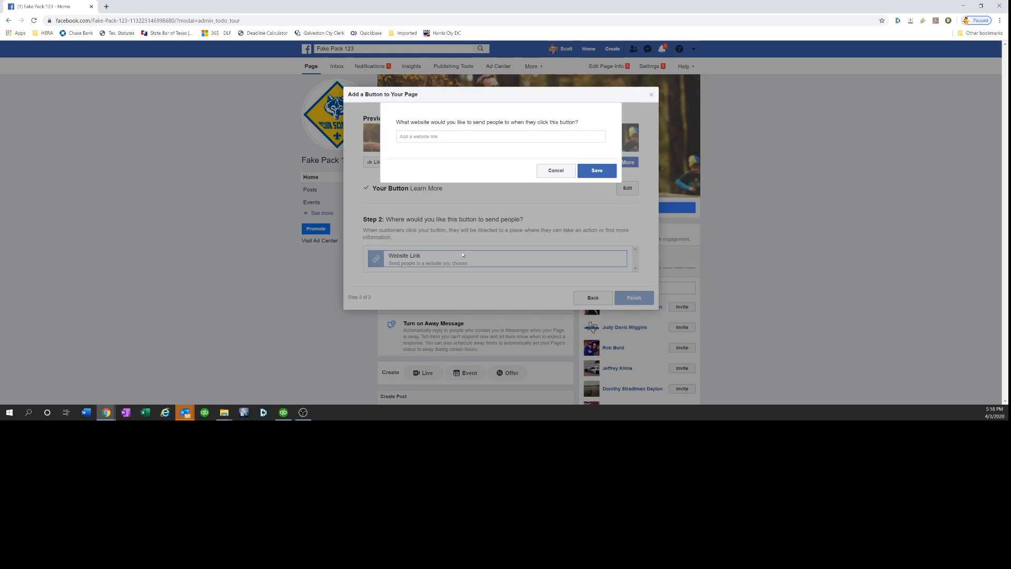
click(425, 136)
text(www.b)
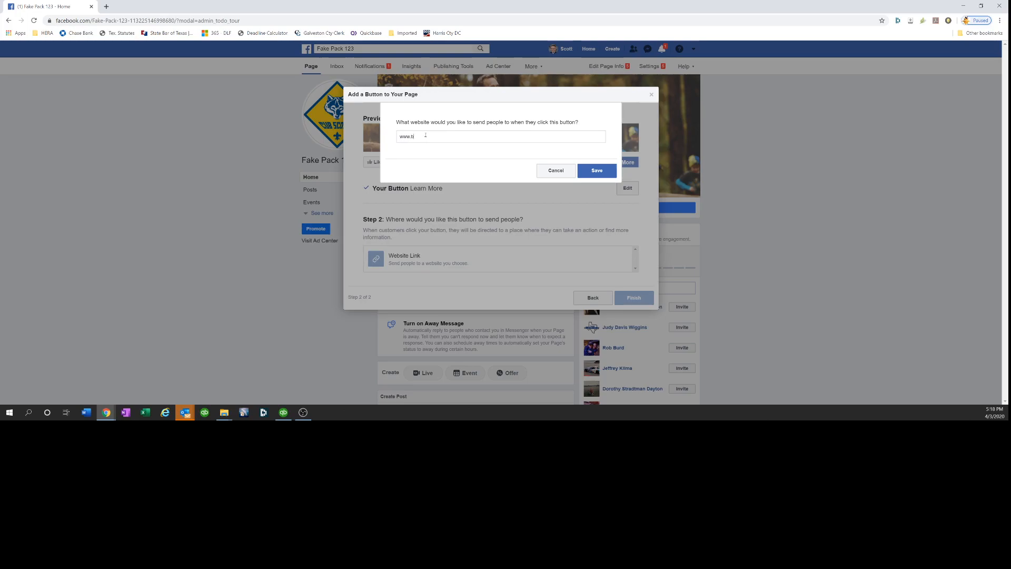
text(apack442.org)
click(604, 169)
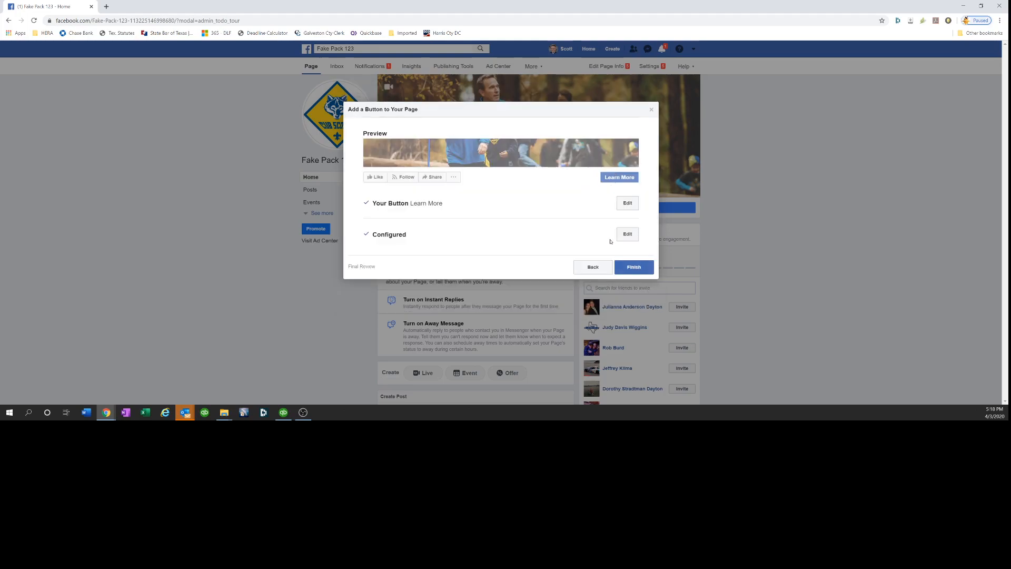
Finish adding the Learn More button to the page
click(623, 269)
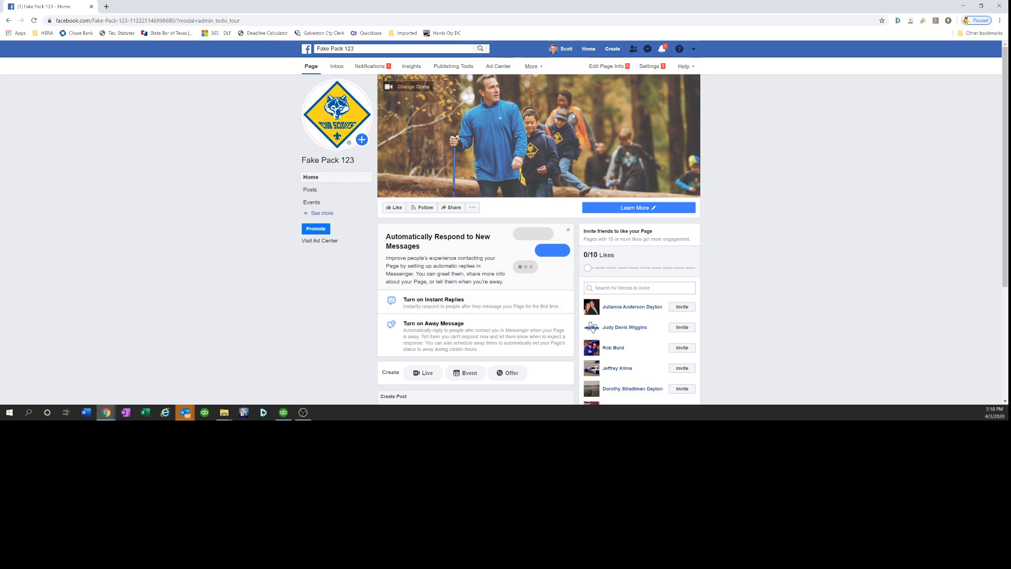
In page settings, set Visitor Posts to disable posts by other people on the Page and save
click(645, 67)
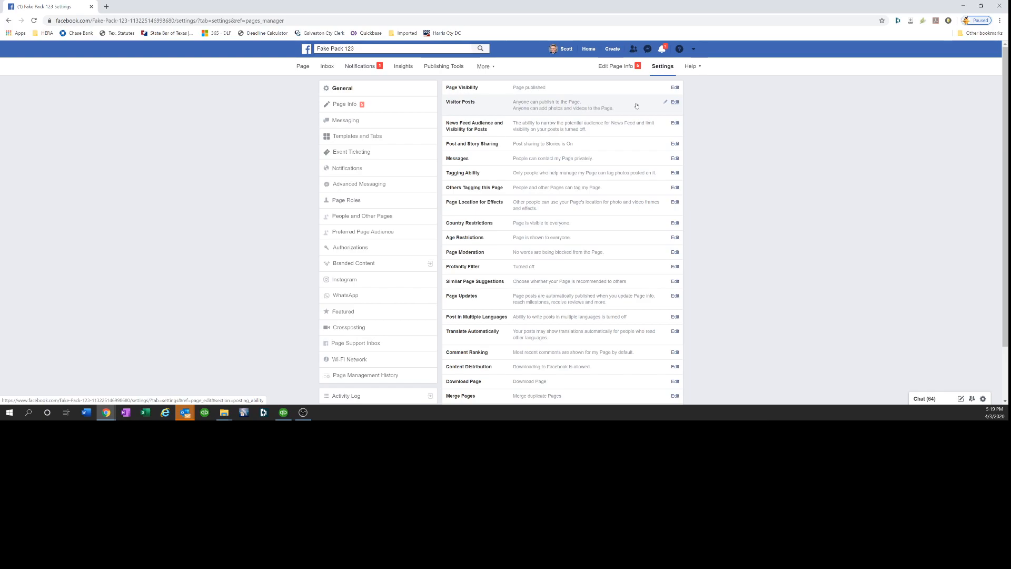
click(675, 103)
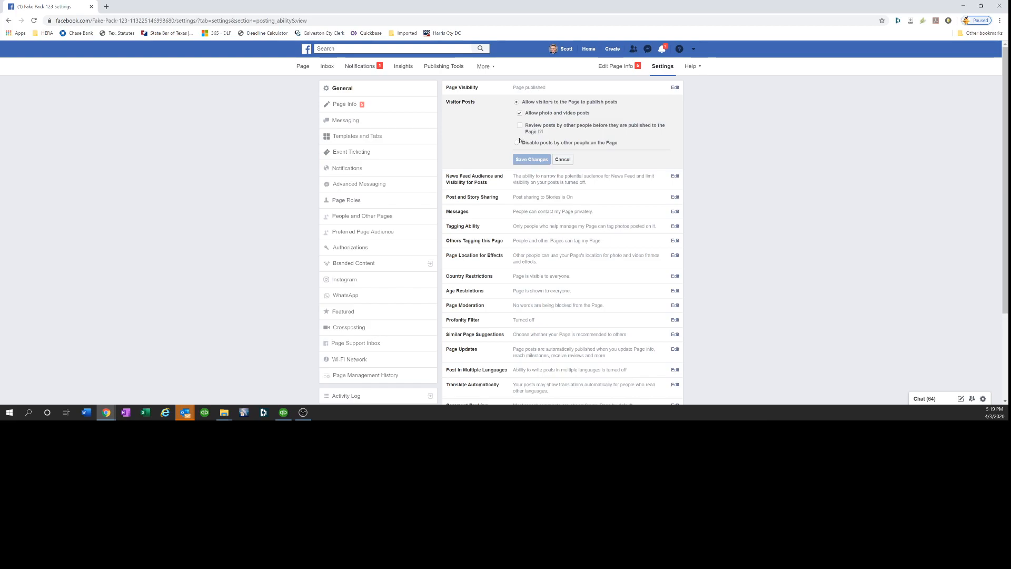
click(517, 143)
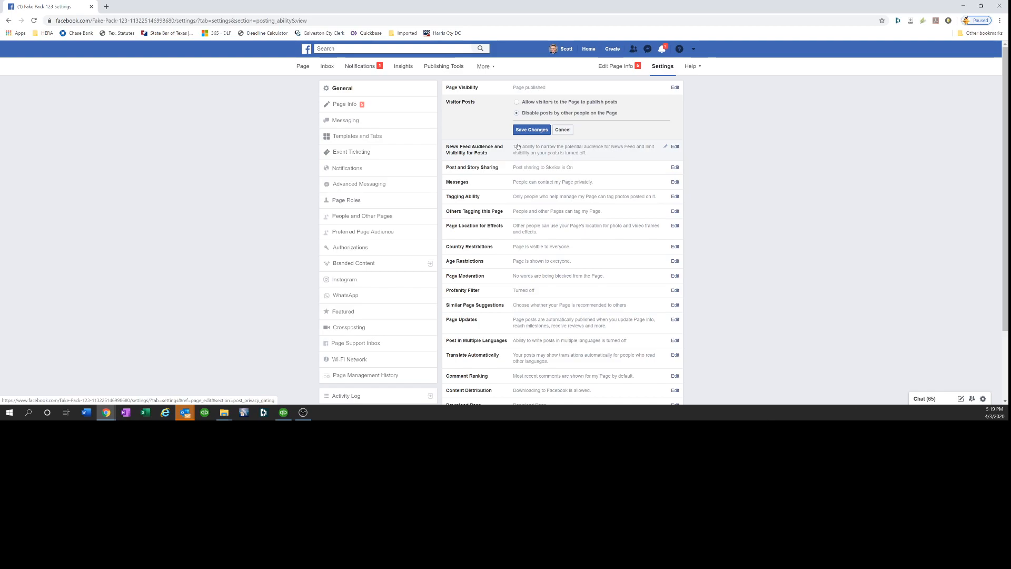
click(525, 132)
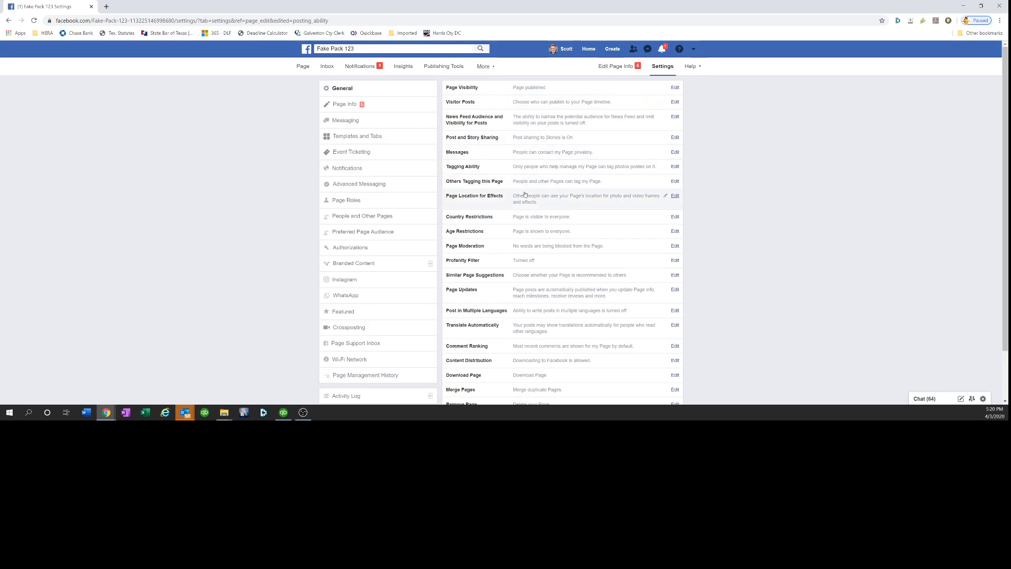
Set the Profanity Filter to Strong and save the change
click(675, 261)
click(532, 261)
click(532, 279)
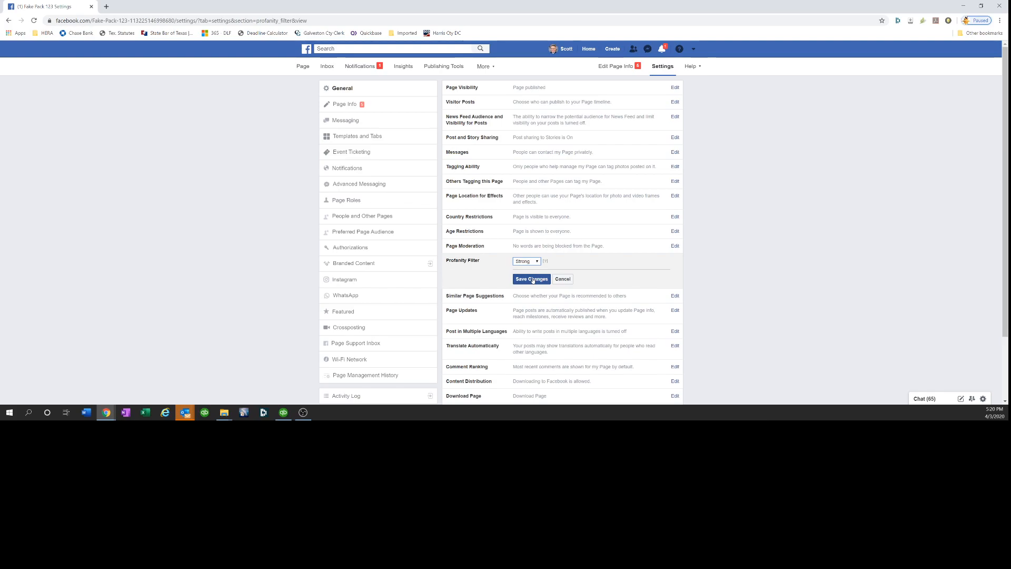
right_click(532, 281)
right_click(523, 281)
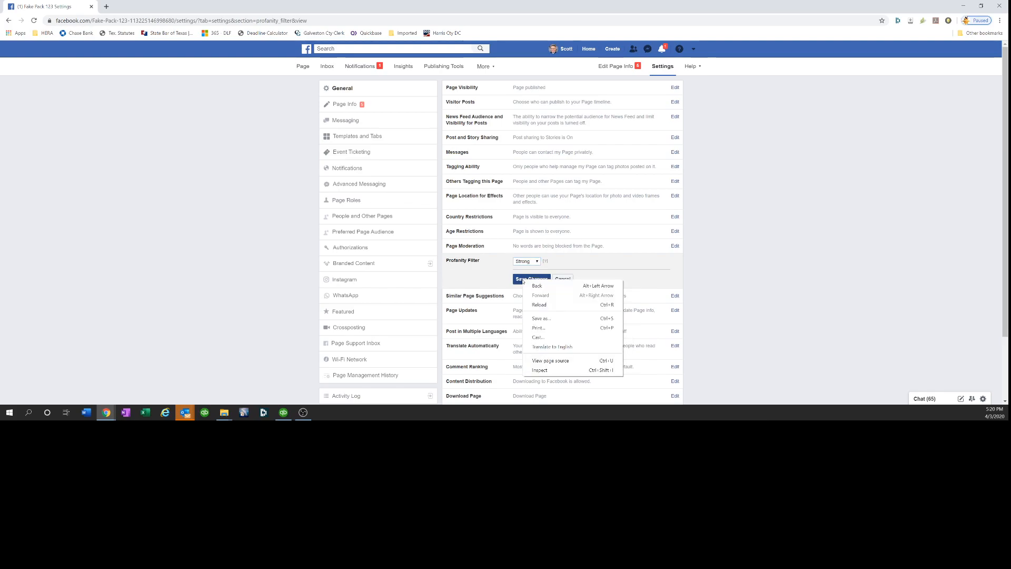
click(520, 281)
click(516, 281)
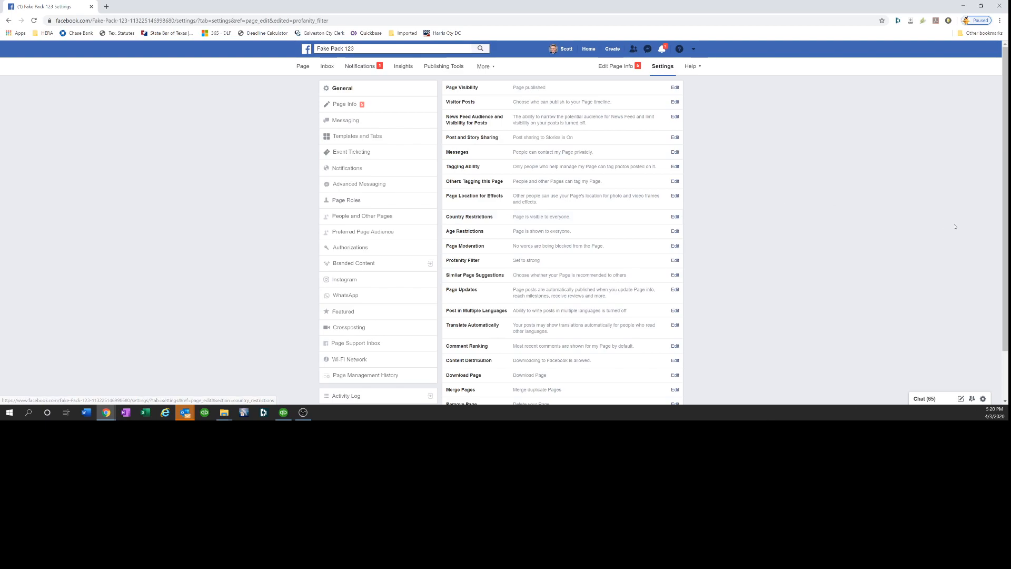
Open Page Roles and choose a friend by name for a new Editor page role
scroll(1006, 238, down, 1)
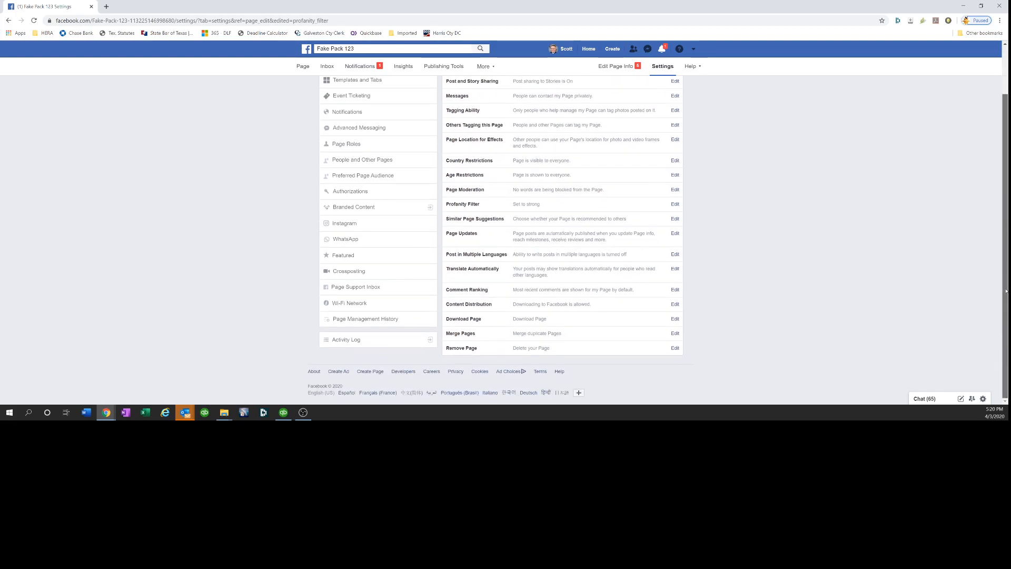
scroll(1005, 227, up, 1)
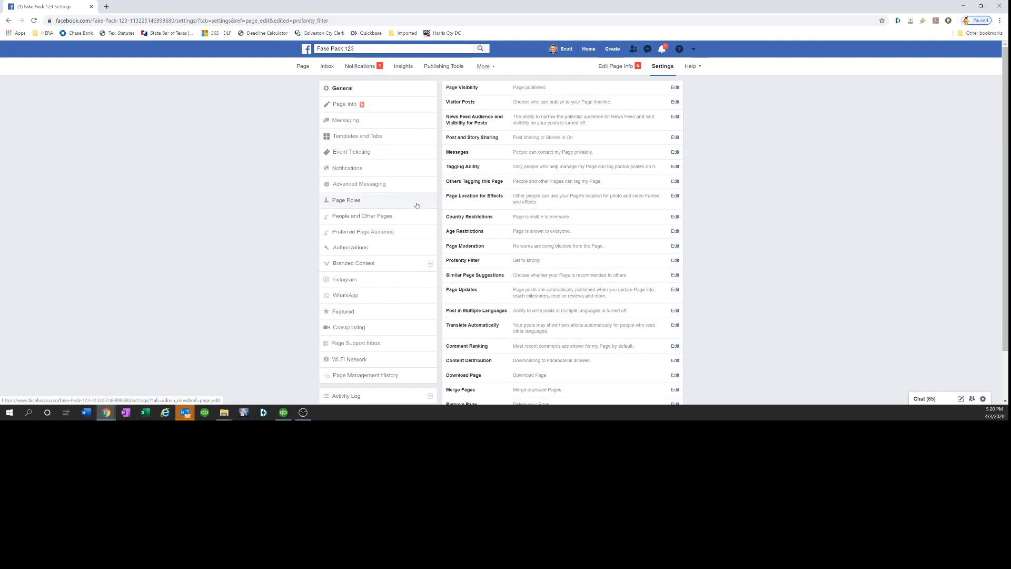
click(340, 202)
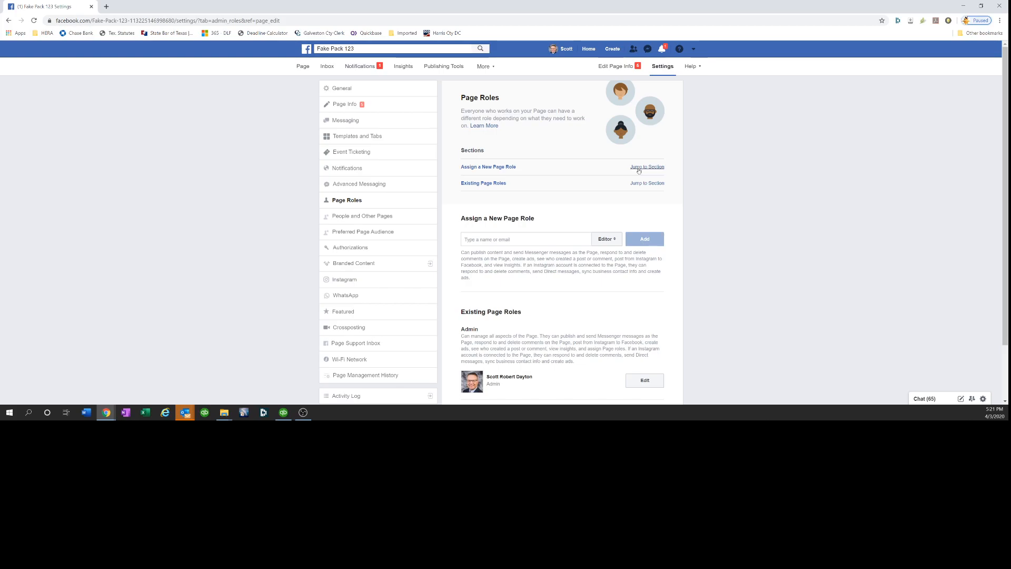
drag(1009, 144, 1006, 209)
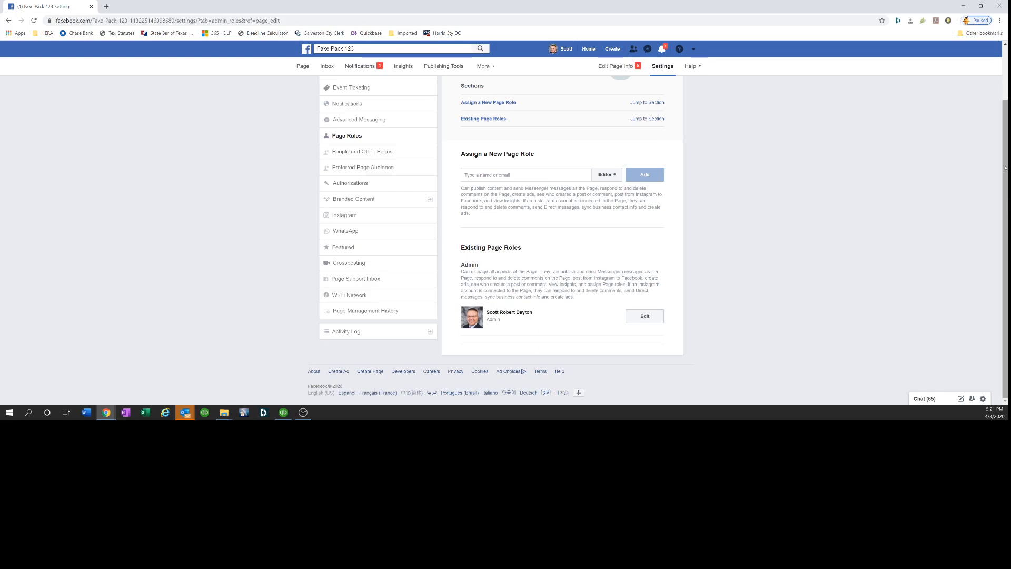
drag(1007, 105, 1009, 78)
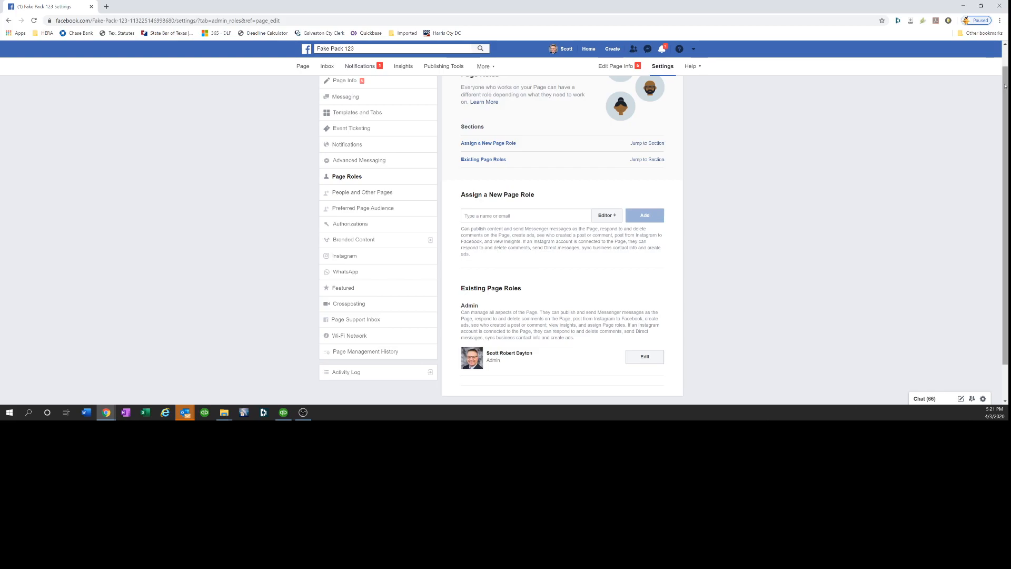
drag(1005, 86, 1008, 69)
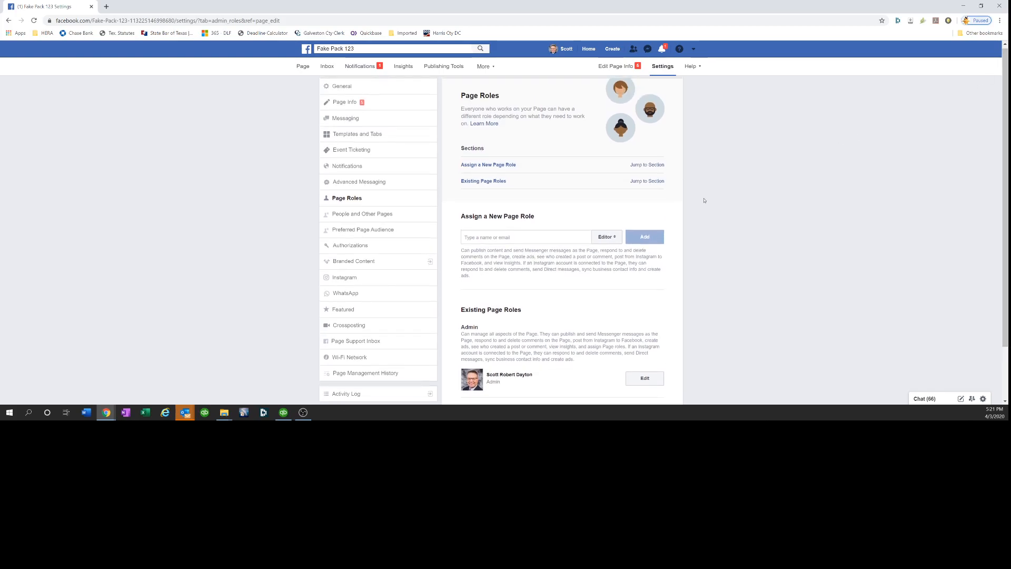
click(510, 236)
text(julia)
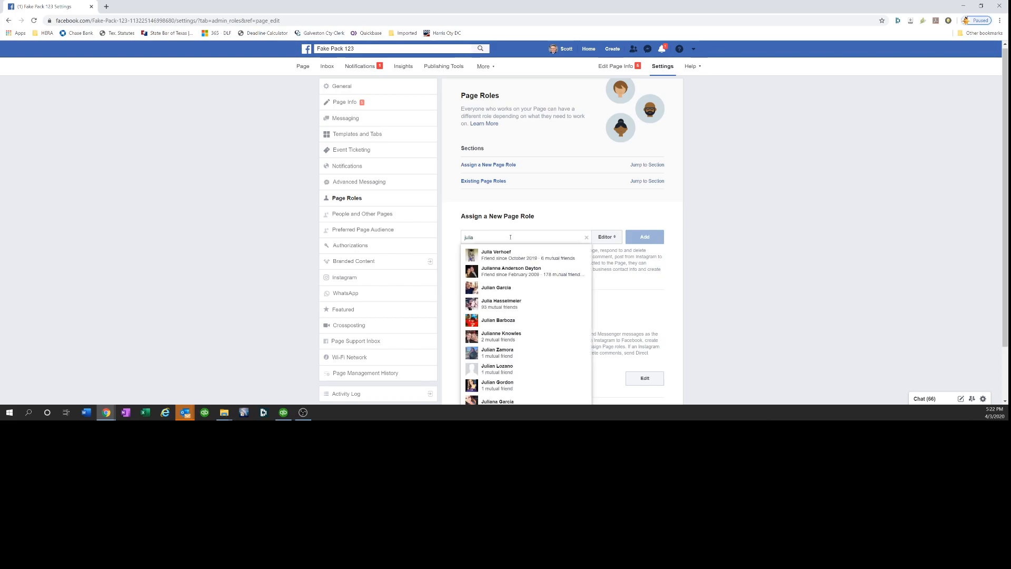
click(519, 270)
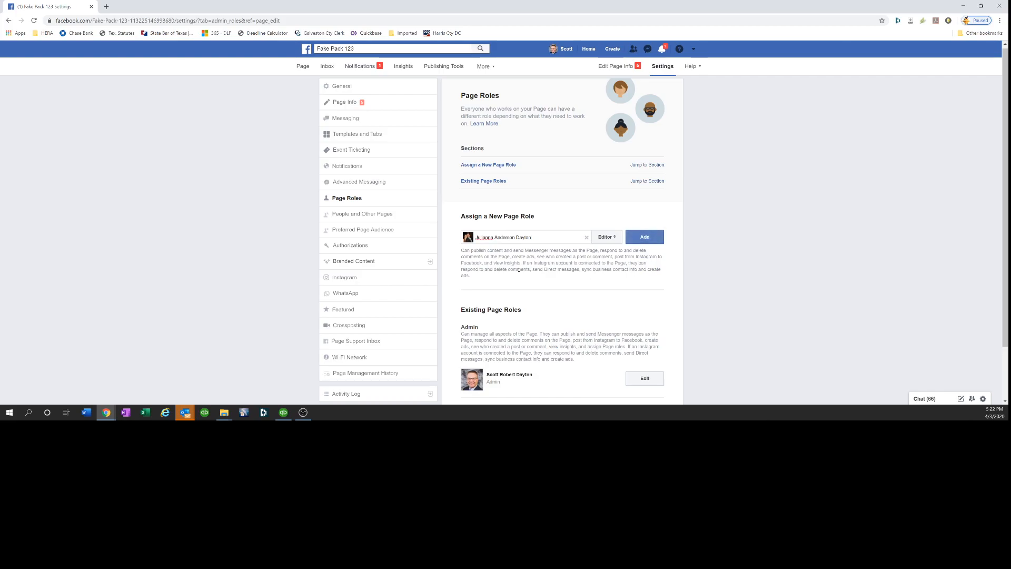
click(615, 240)
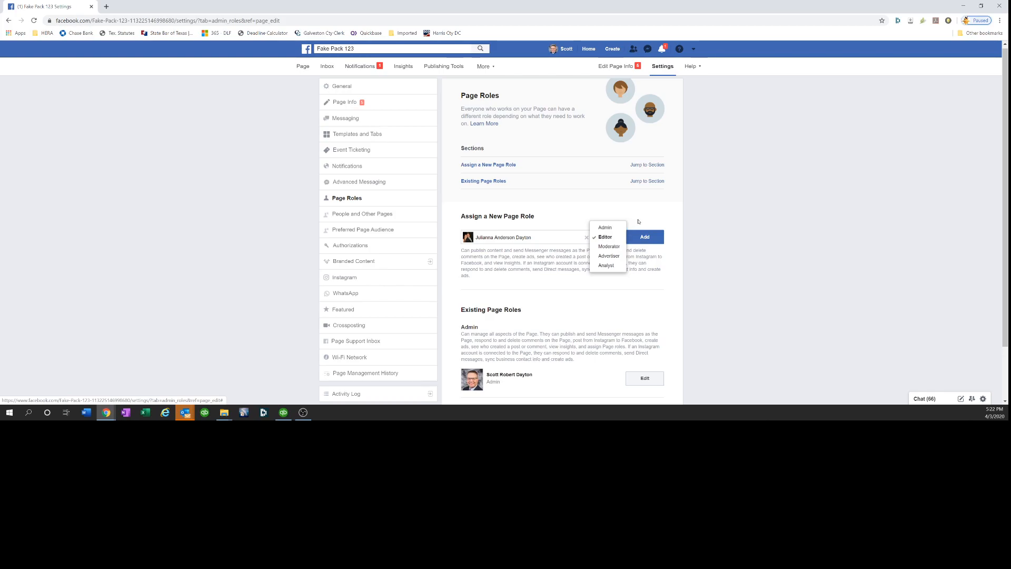
click(615, 241)
Add the Editor role and submit the account password when asked to re-enter it
click(643, 238)
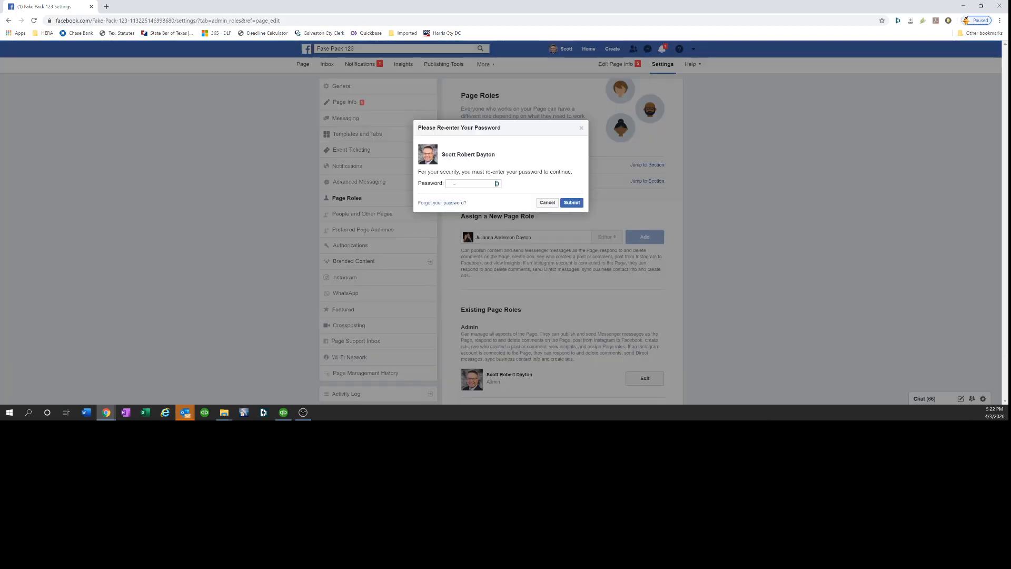
click(454, 184)
click(466, 224)
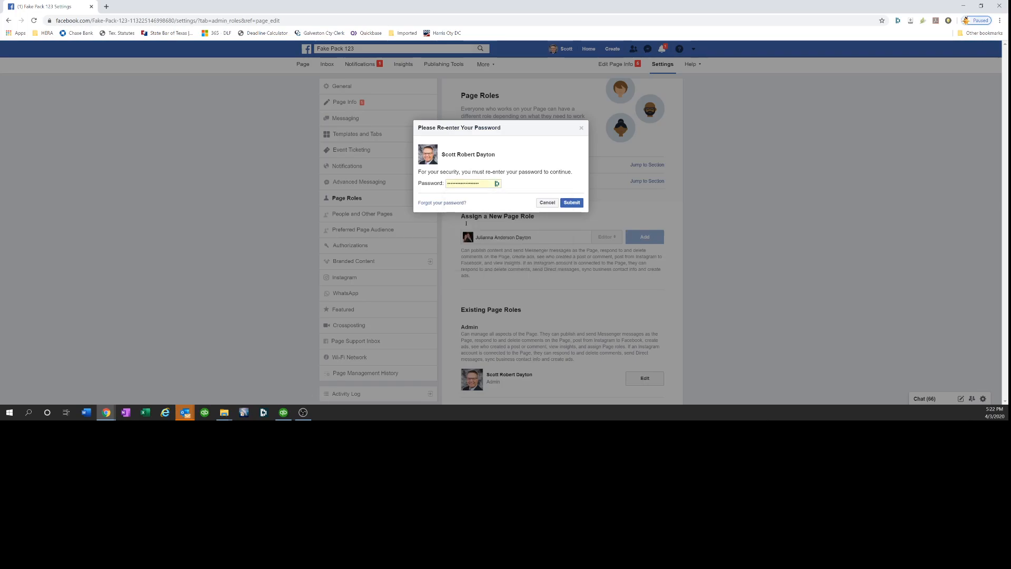
click(572, 203)
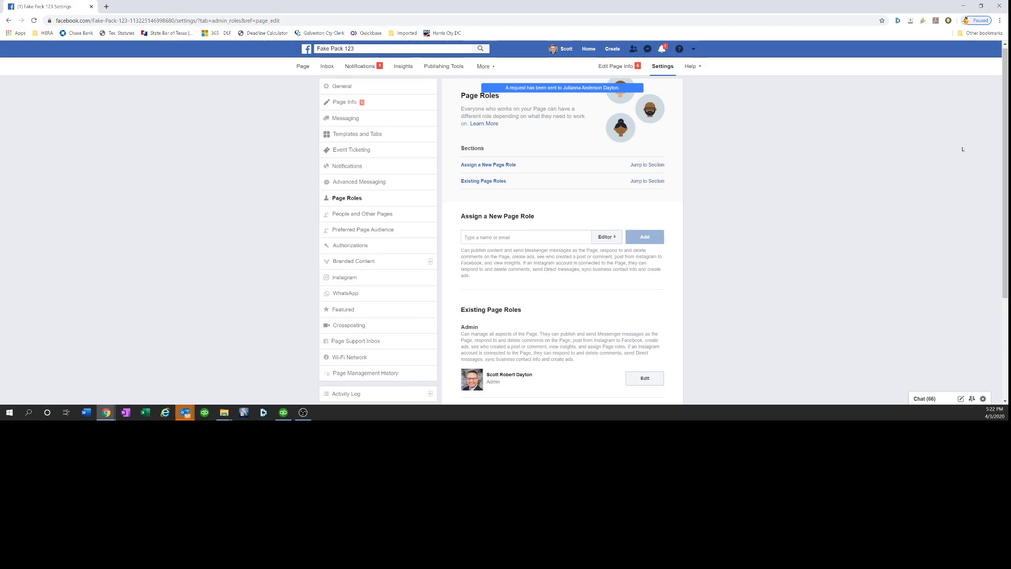
Review the existing page roles and the Page Info description, website and email fields
scroll(646, 262, down, 3)
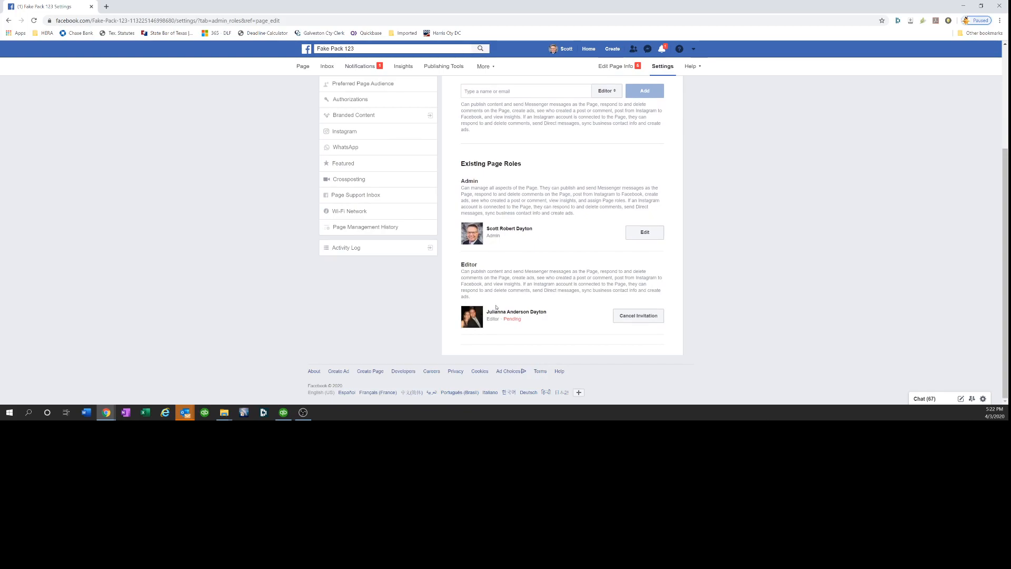
scroll(1008, 218, up, 1)
drag(1008, 218, 973, 88)
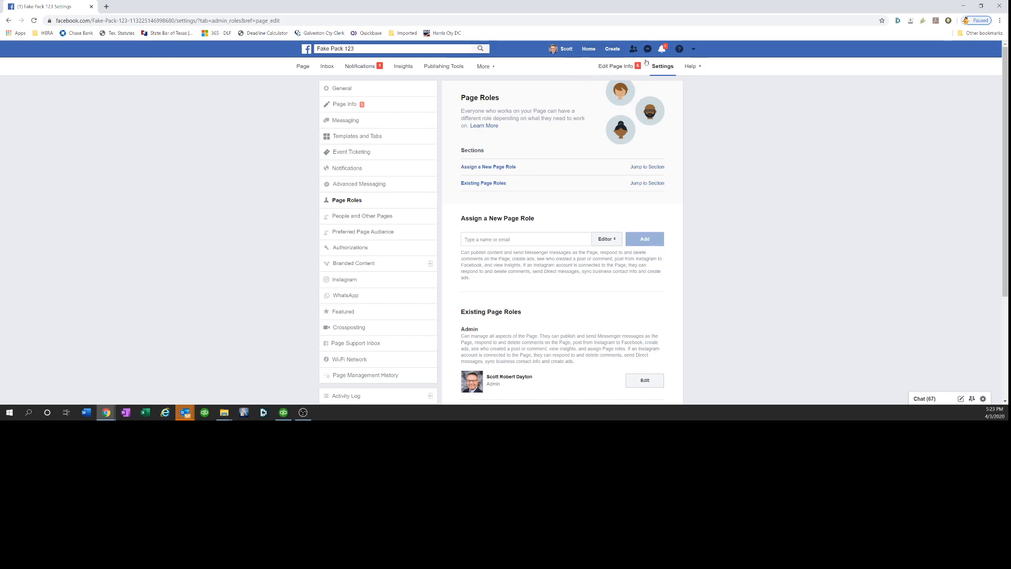
click(618, 67)
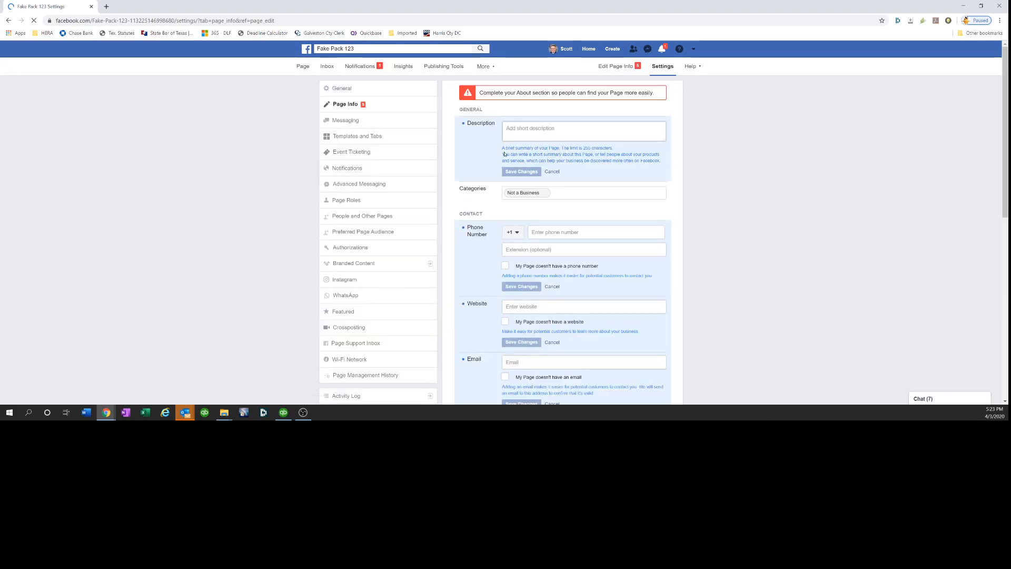
click(511, 135)
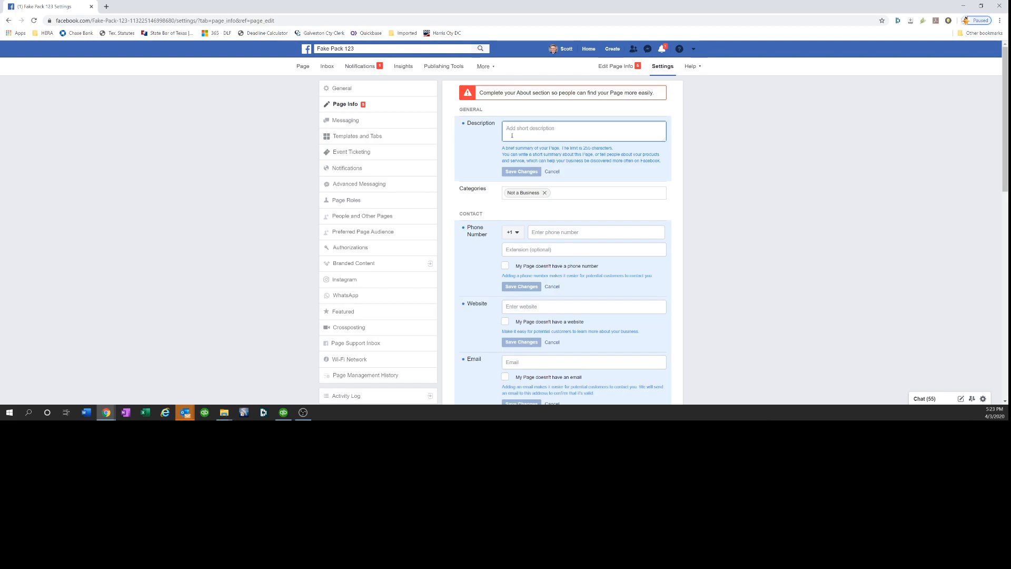
click(525, 309)
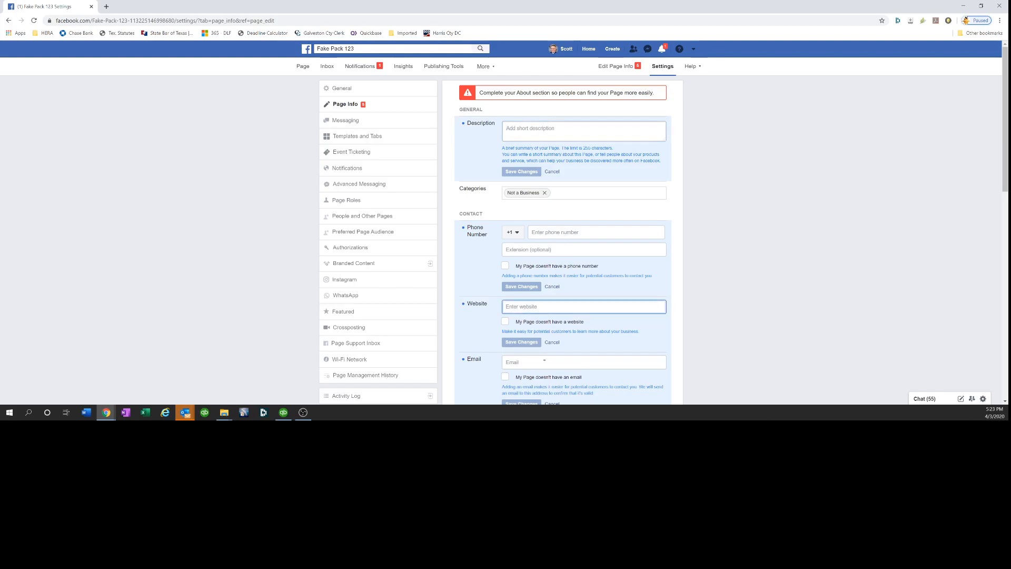
click(544, 365)
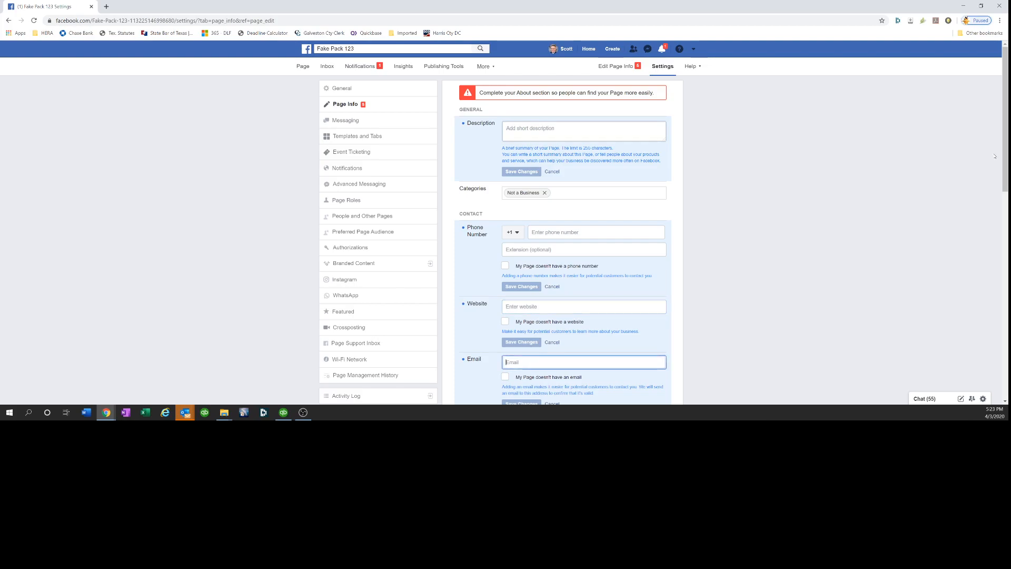
mouse_move(1002, 167)
mouse_down()
mouse_move(1003, 237)
mouse_move(1003, 167)
mouse_up()
Return to the page and dismiss the Set Your Page Up For Success tip
click(300, 71)
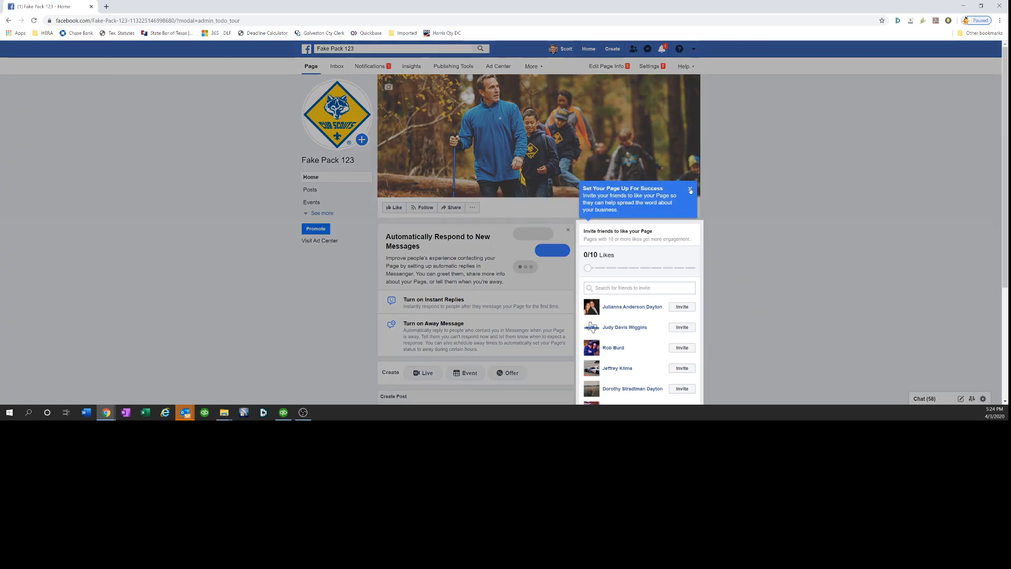
click(691, 190)
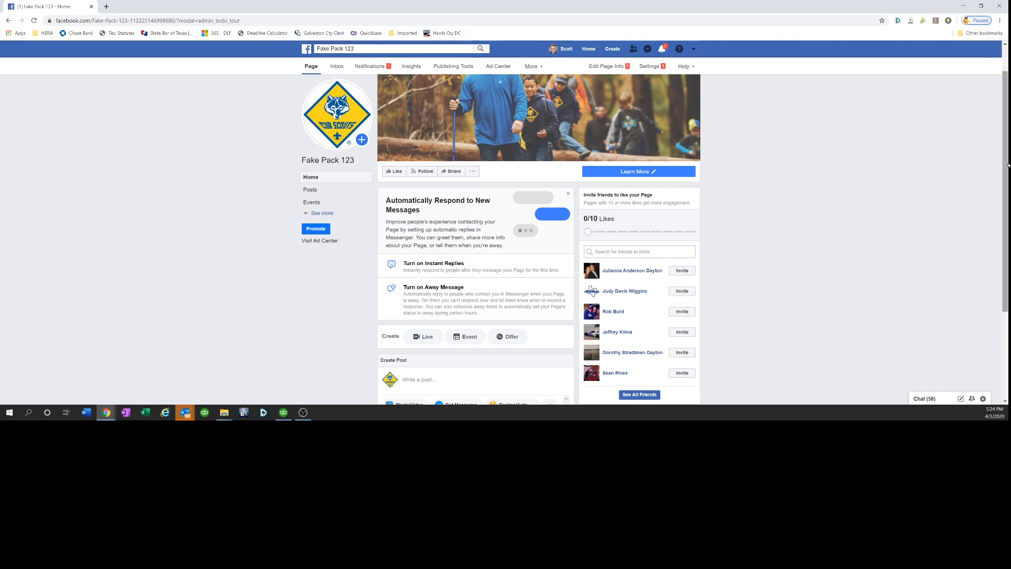
drag(1007, 164, 1007, 126)
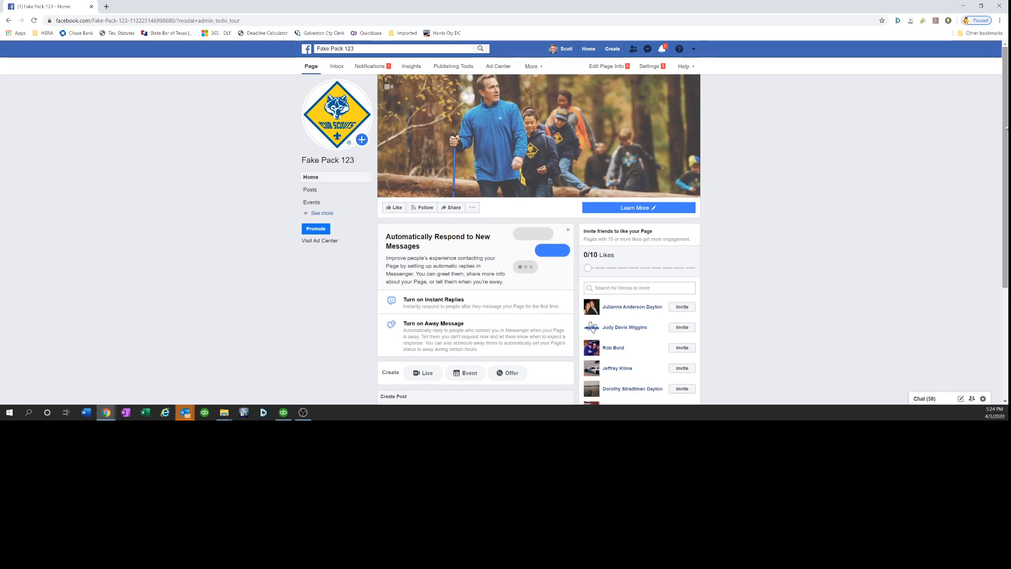